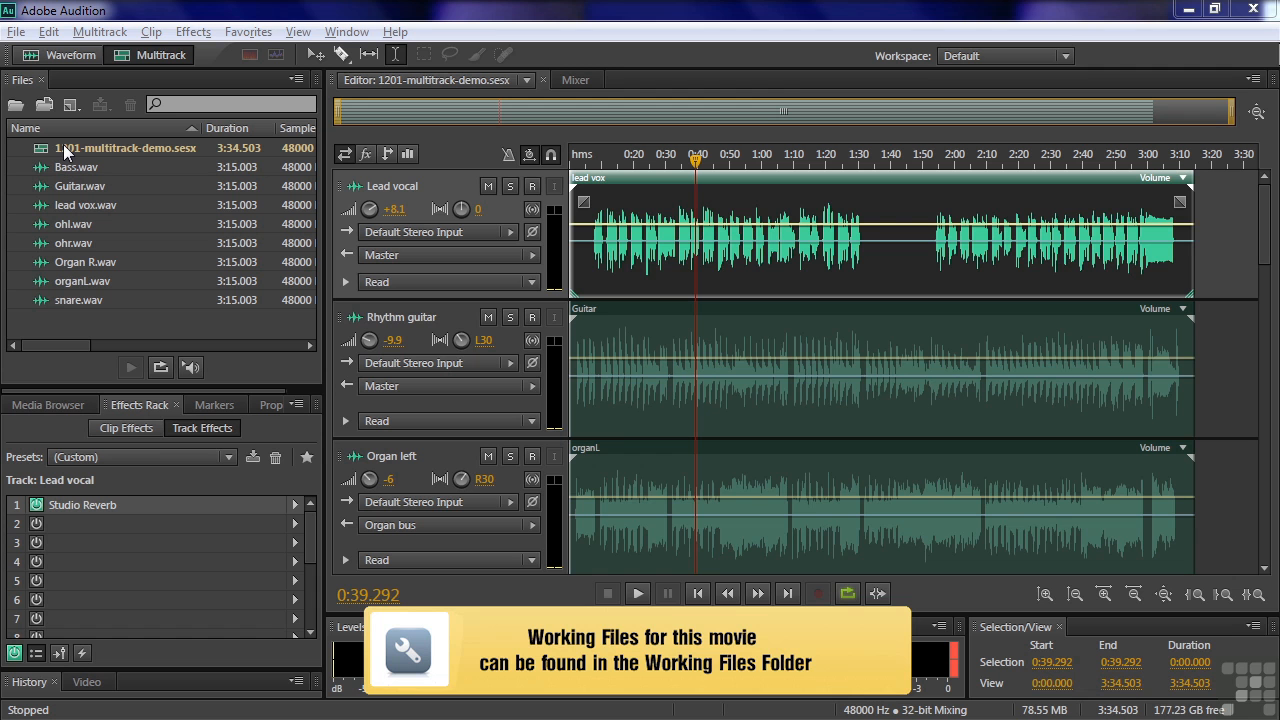
Look through the session files in the multitrack sessions folder from the Import File dialog and close it without importing
double_click(121, 318)
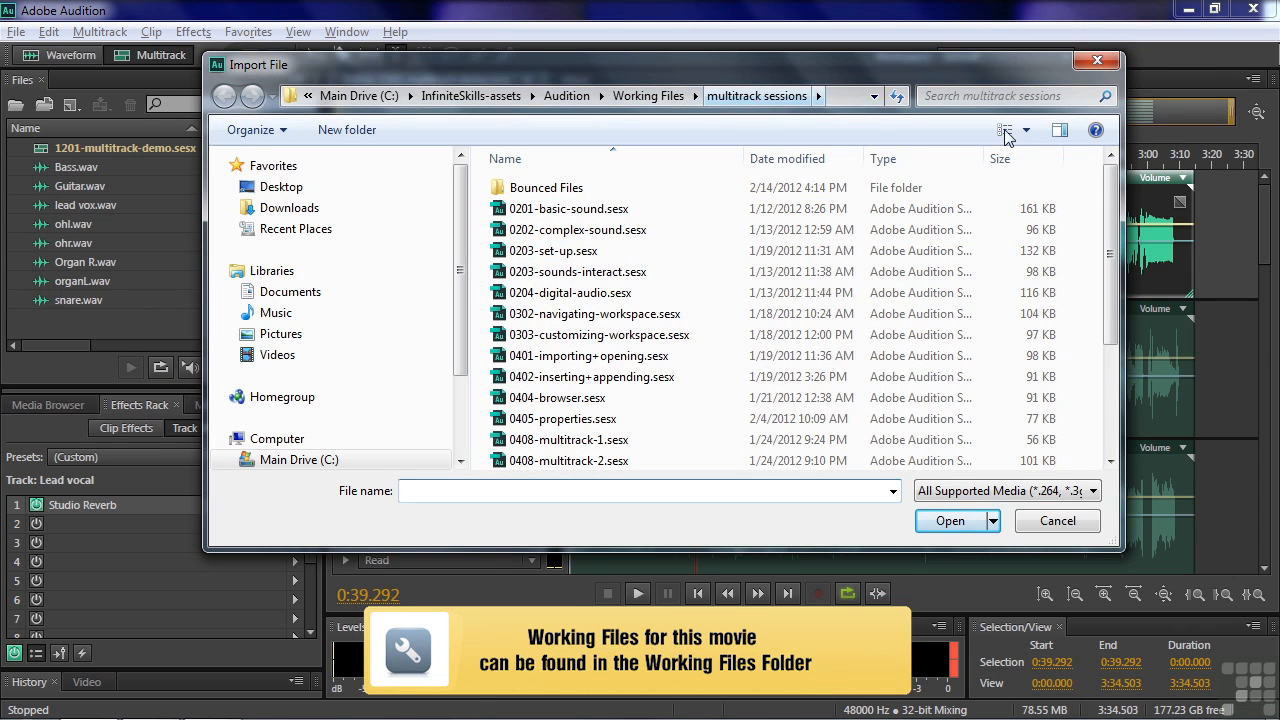
scroll(798, 425, "down", 3)
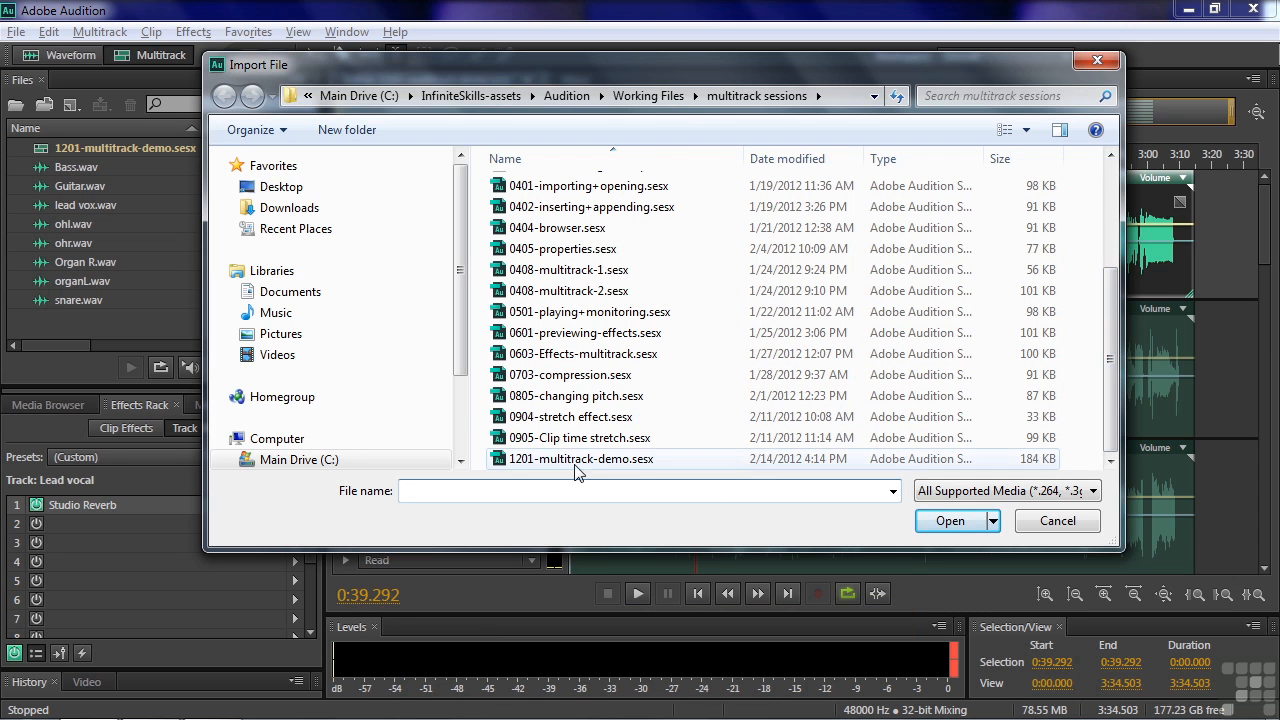
left_click(1057, 520)
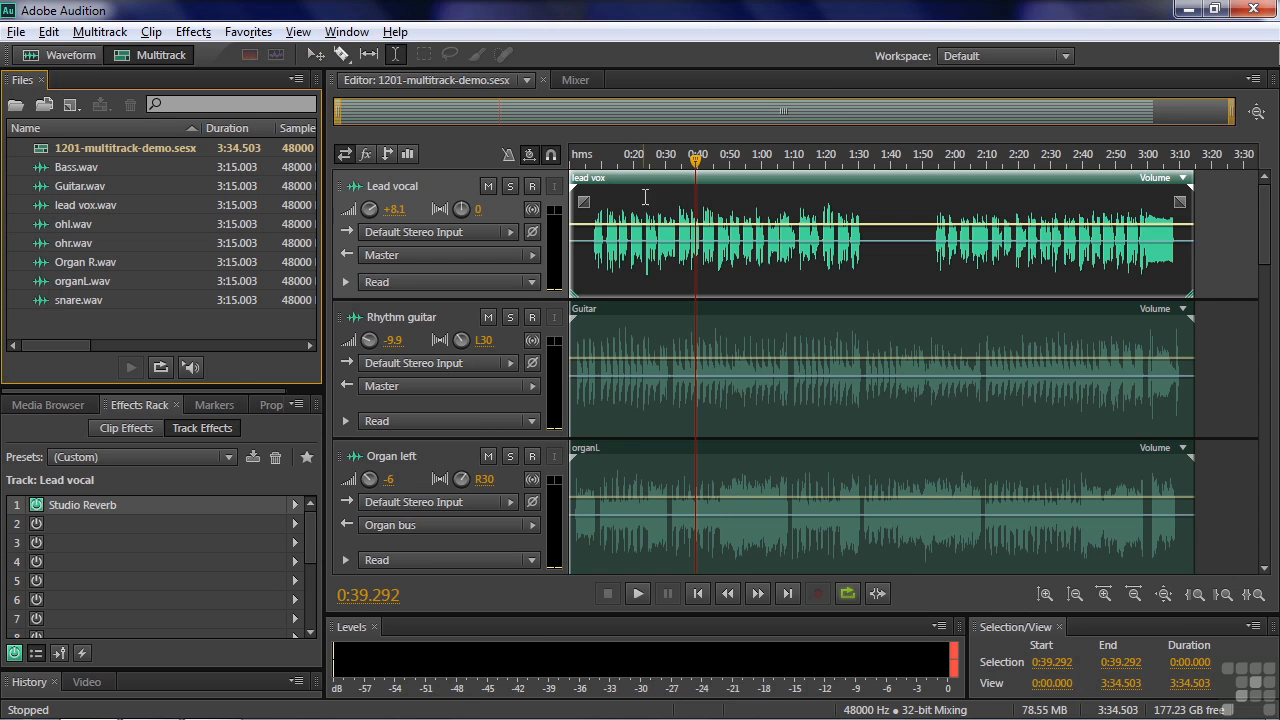
mouse_move(1266, 230)
left_mouse_down()
mouse_move(1266, 457)
mouse_move(1250, 240)
left_mouse_up()
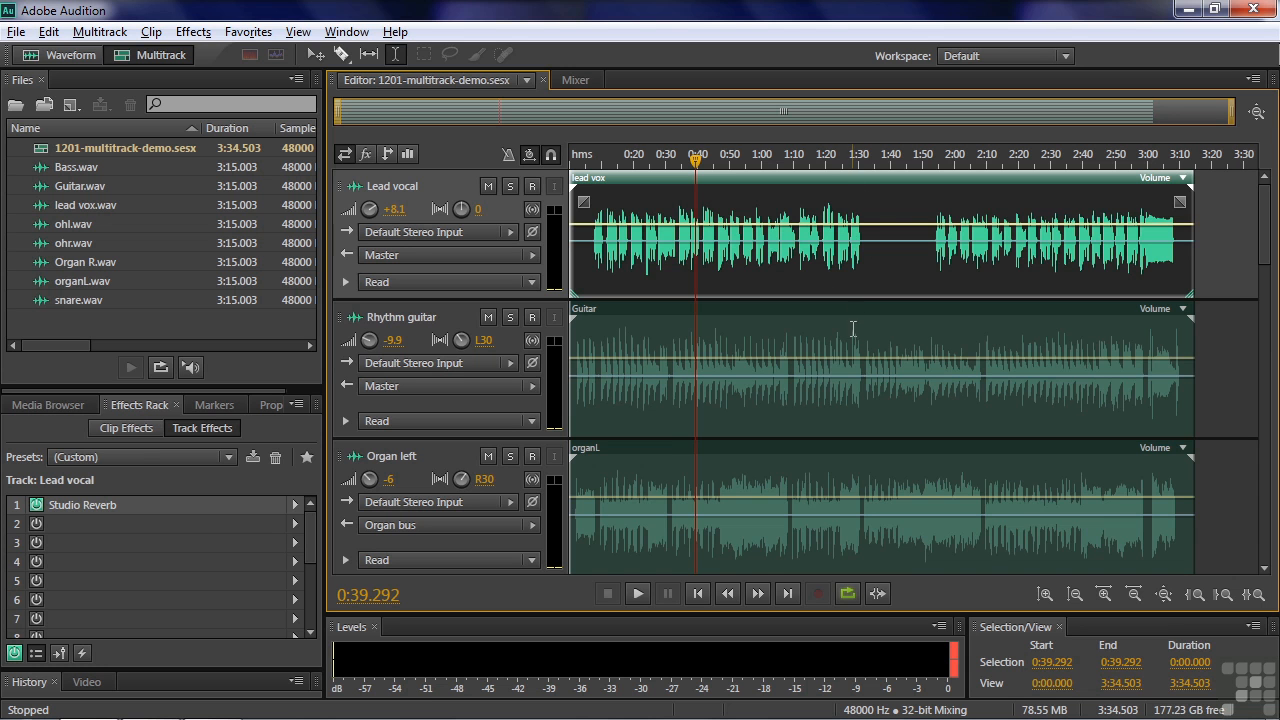
mouse_move(1267, 245)
left_mouse_down()
mouse_move(1268, 425)
mouse_move(1260, 243)
left_mouse_up()
Switch to the Northern Lights Recording web page and skim the City Lights Band video up to about 0:24
key("alt+Tab")
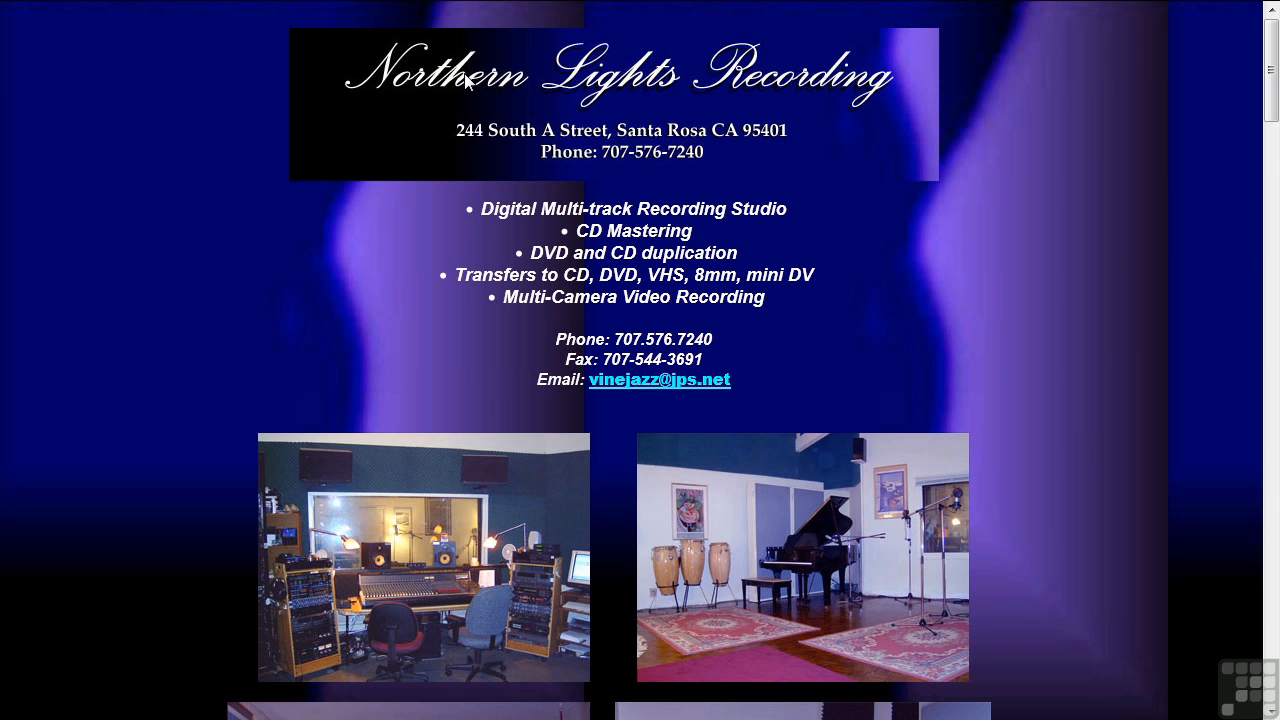
mouse_move(117, 16)
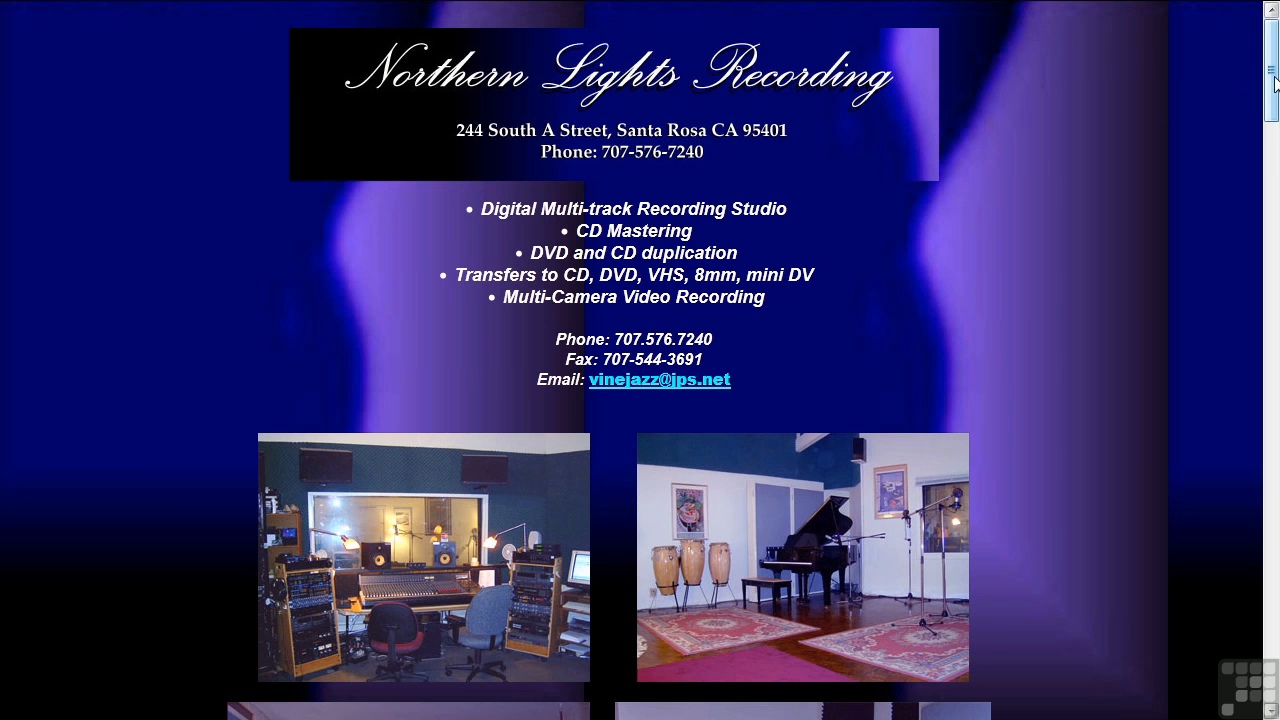
left_click_drag(1275, 85, 1275, 445)
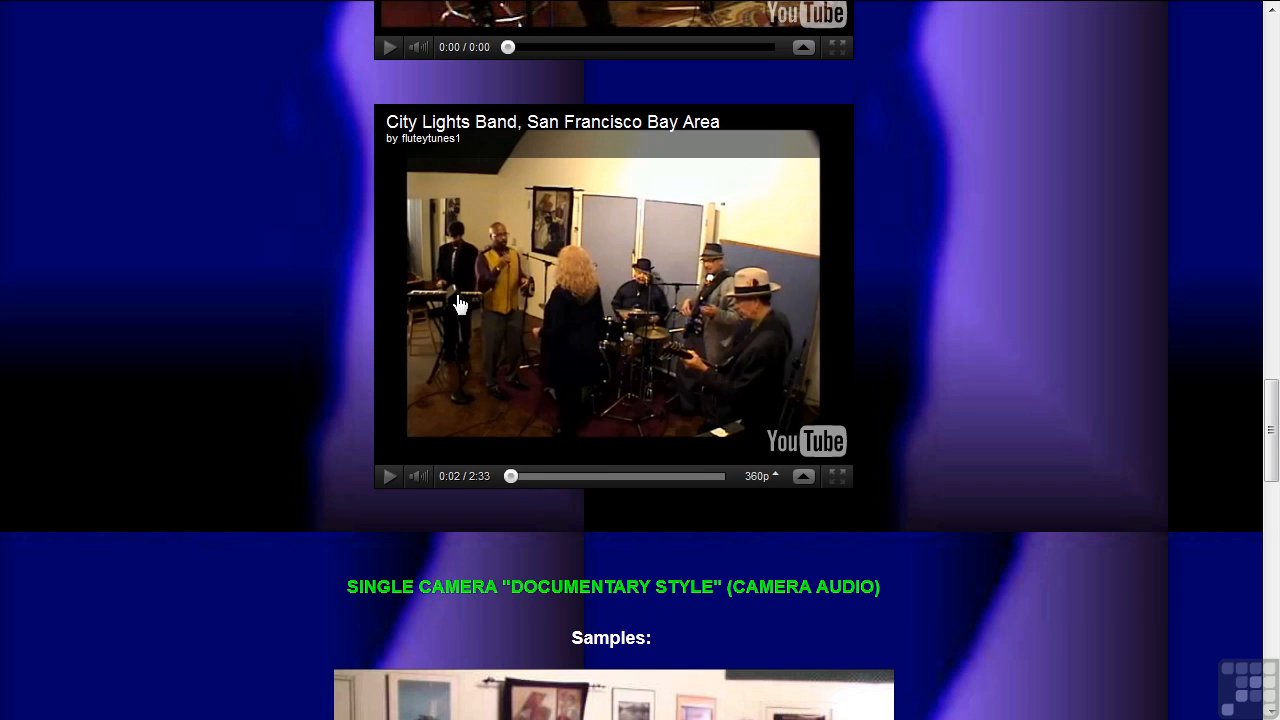
left_click_drag(512, 477, 523, 469)
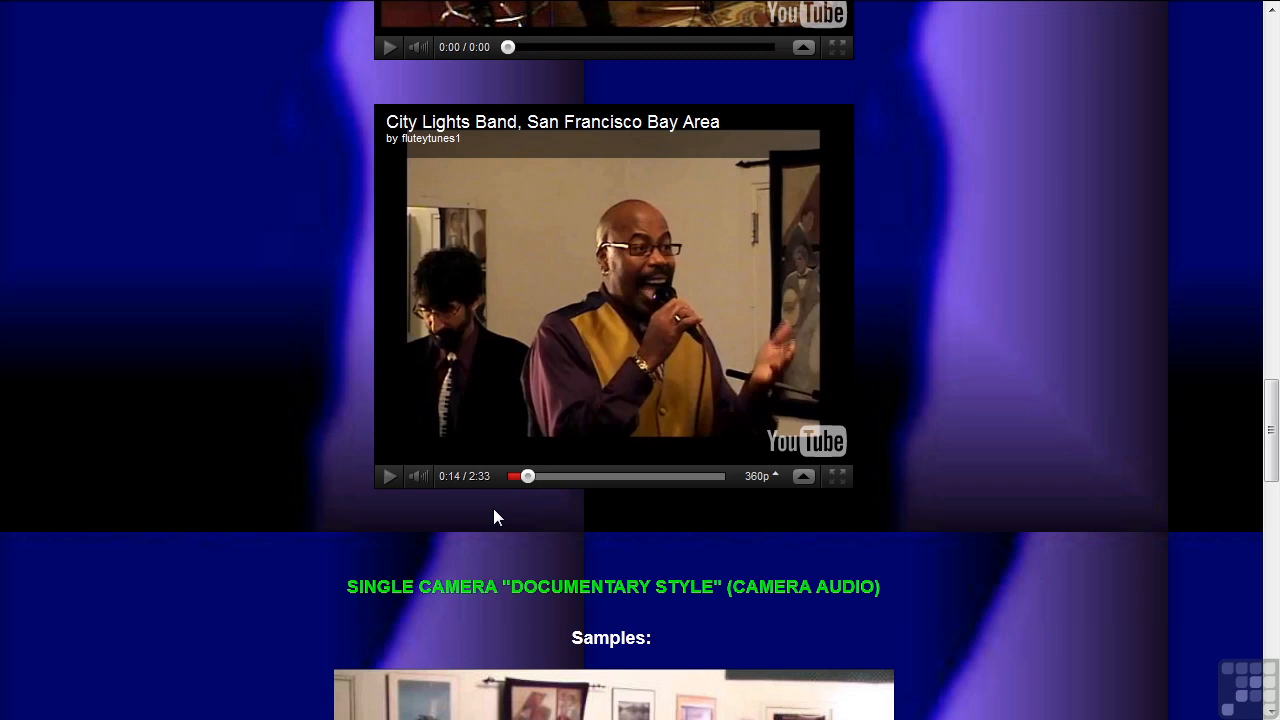
left_click(528, 478)
left_click_drag(532, 481, 544, 478)
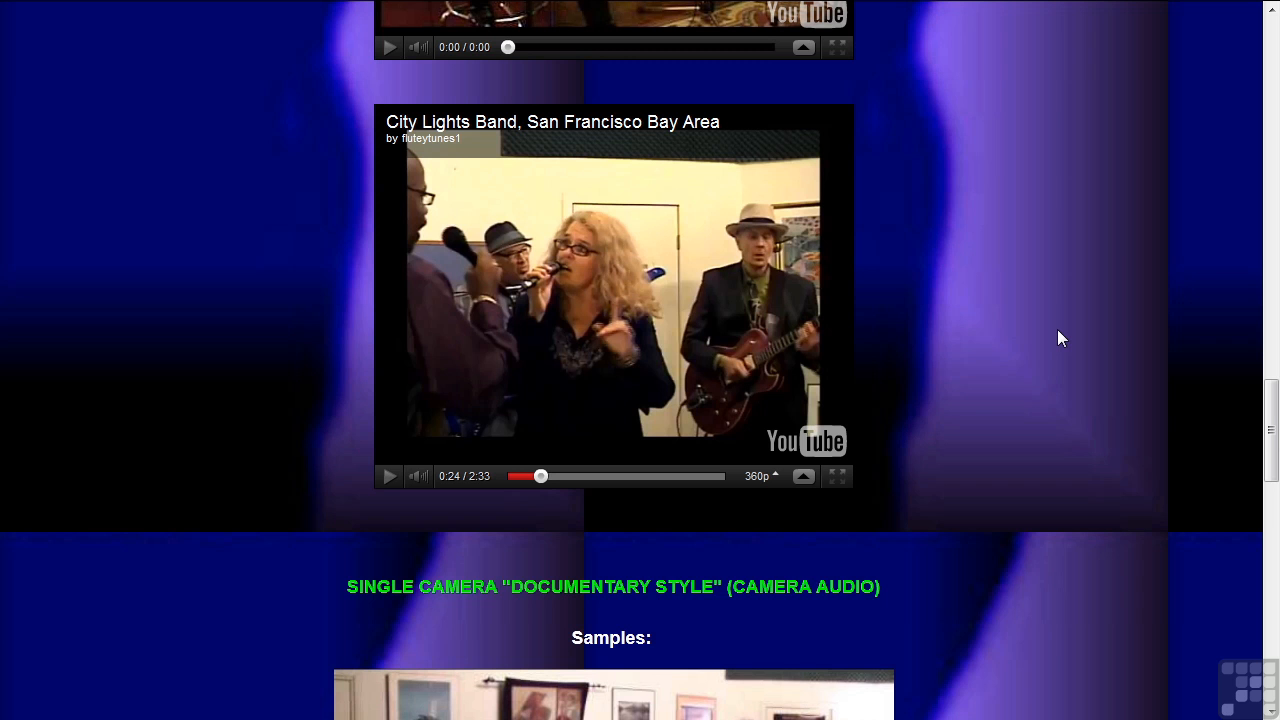
Switch back to Adobe Audition and play a few seconds of the full multitrack mix
key("alt+Tab")
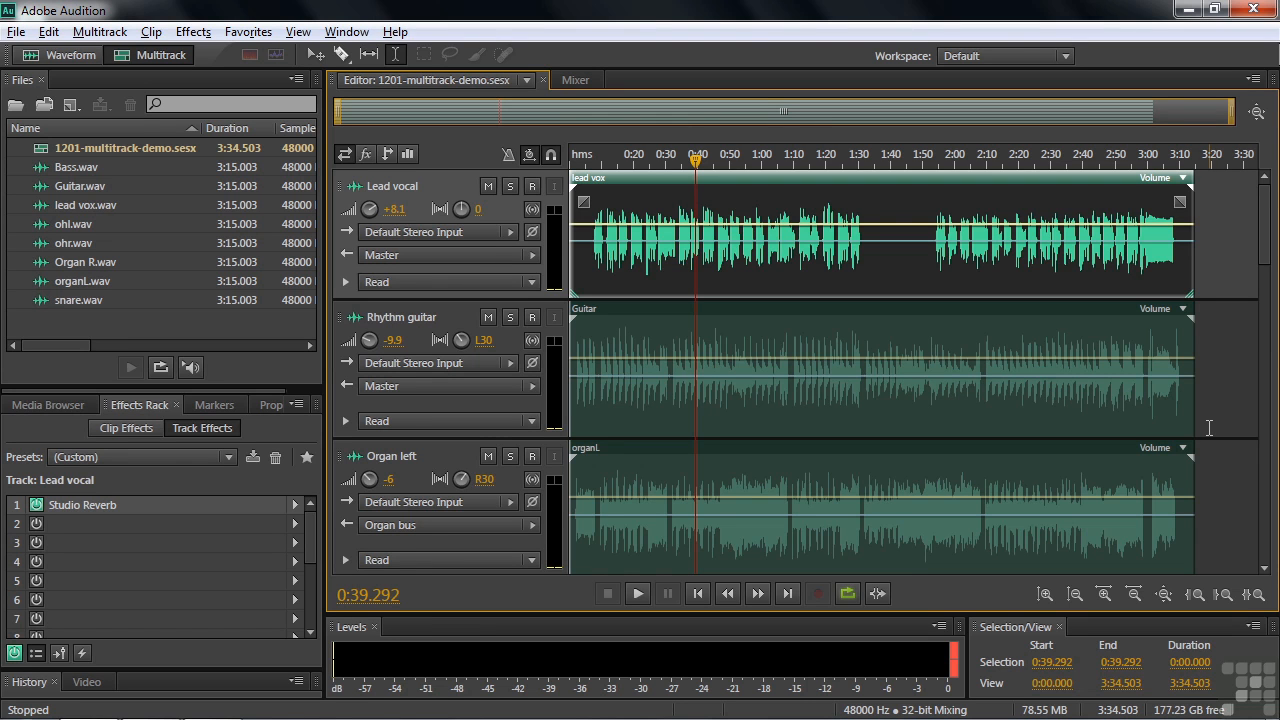
left_click_drag(1272, 280, 1262, 238)
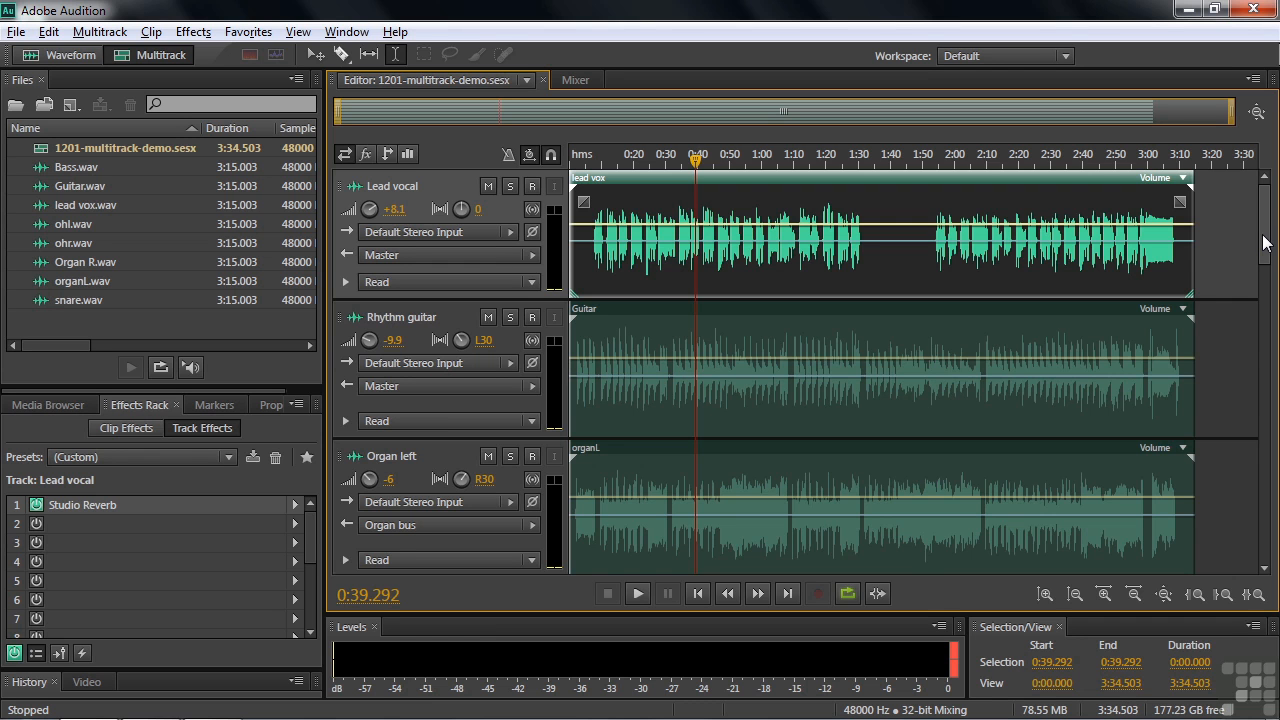
left_click_drag(1266, 231, 1272, 227)
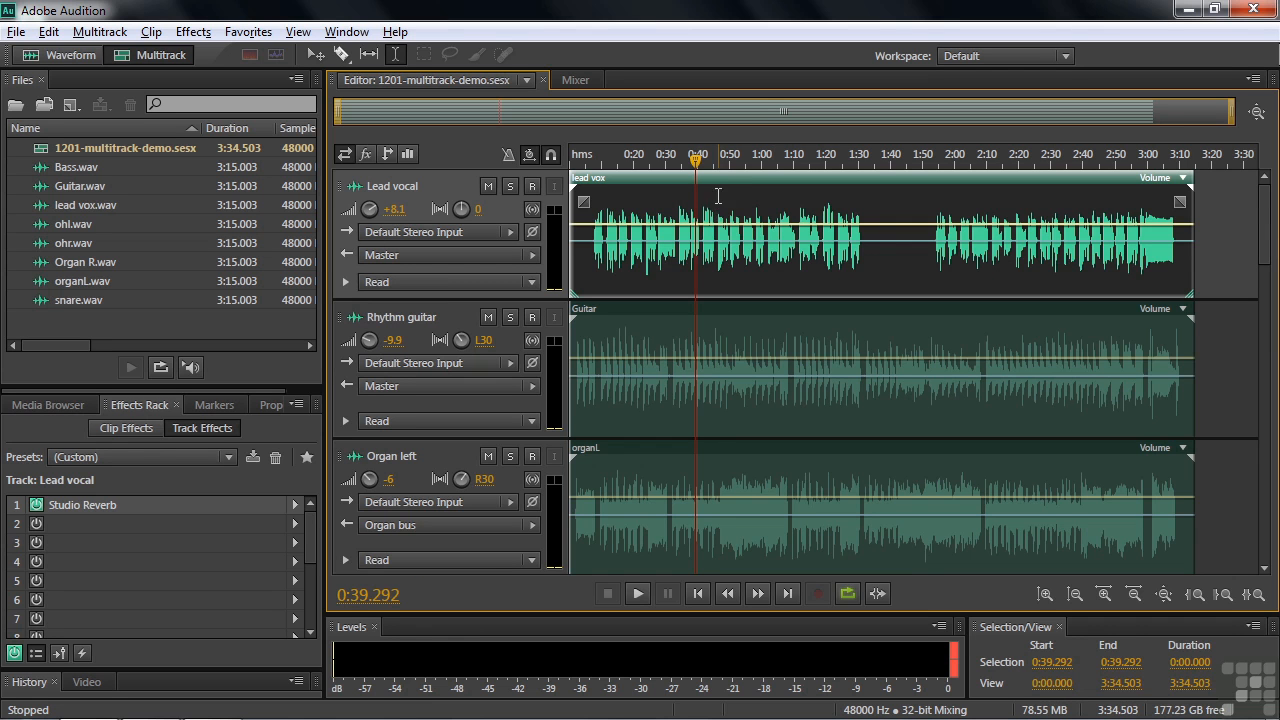
key("space")
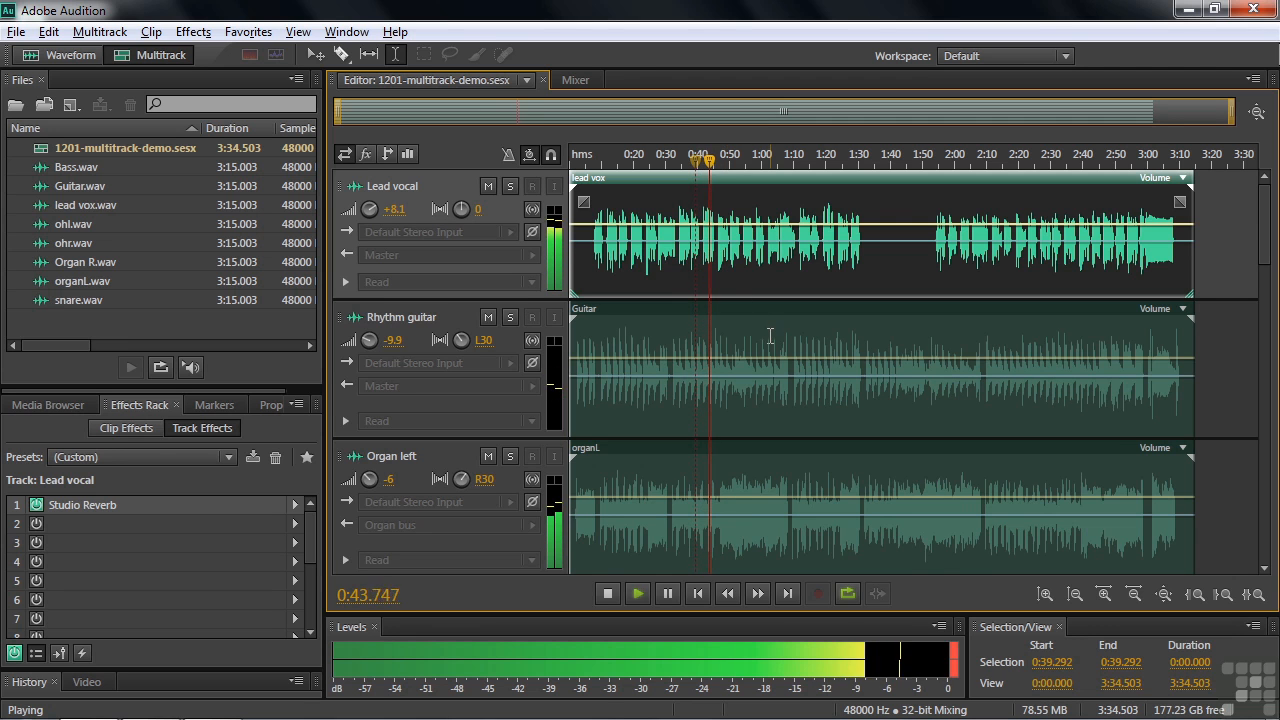
key("space")
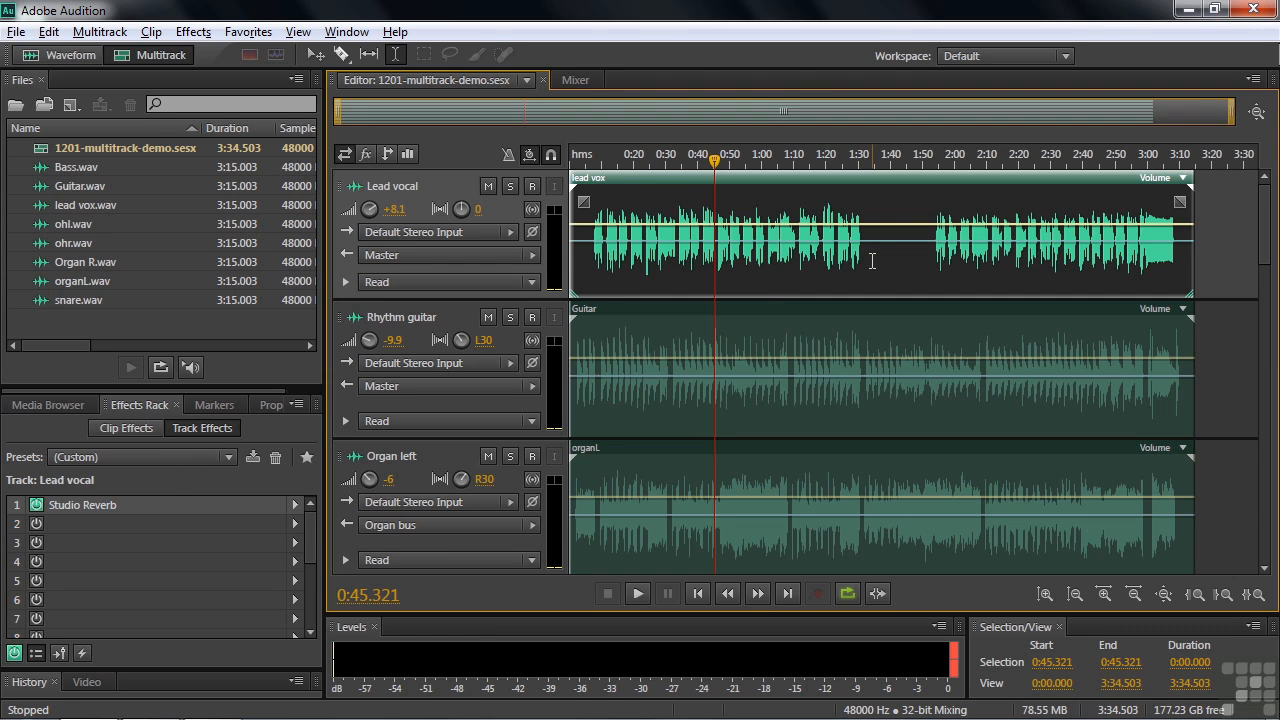
View the Amplitude and Compression effects offered for the multitrack session without applying one
left_click(195, 32)
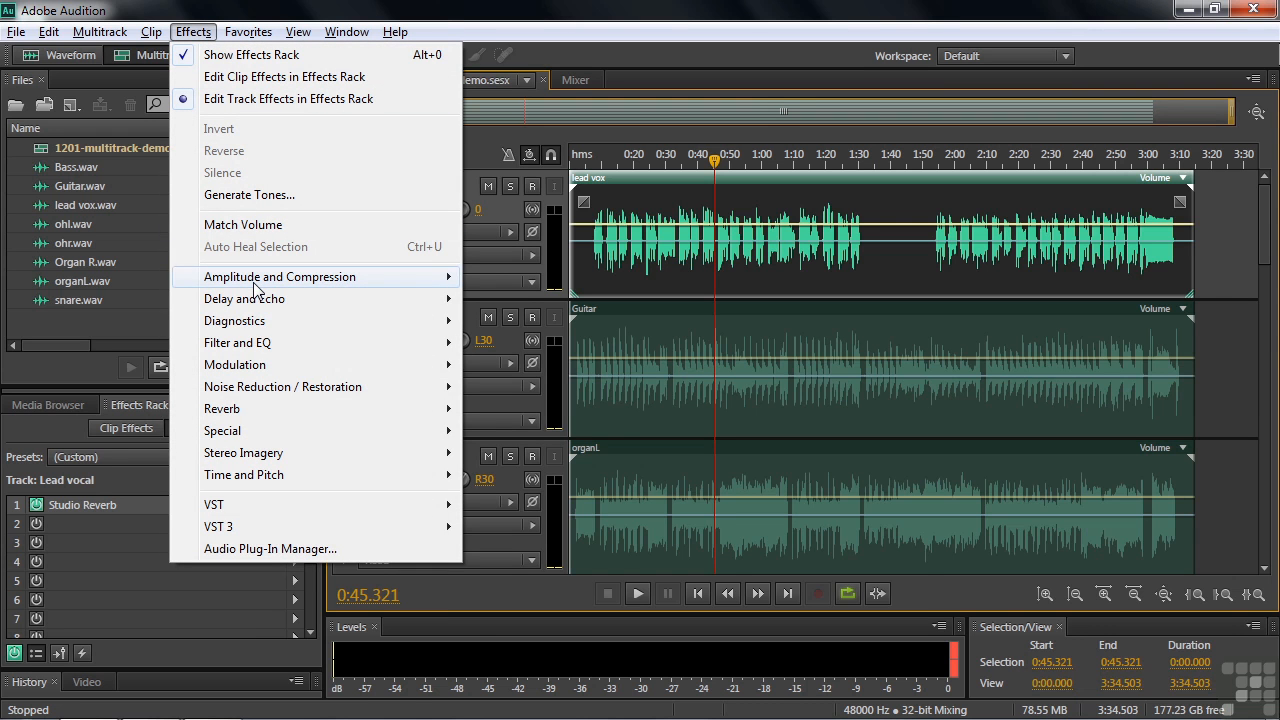
mouse_move(429, 277)
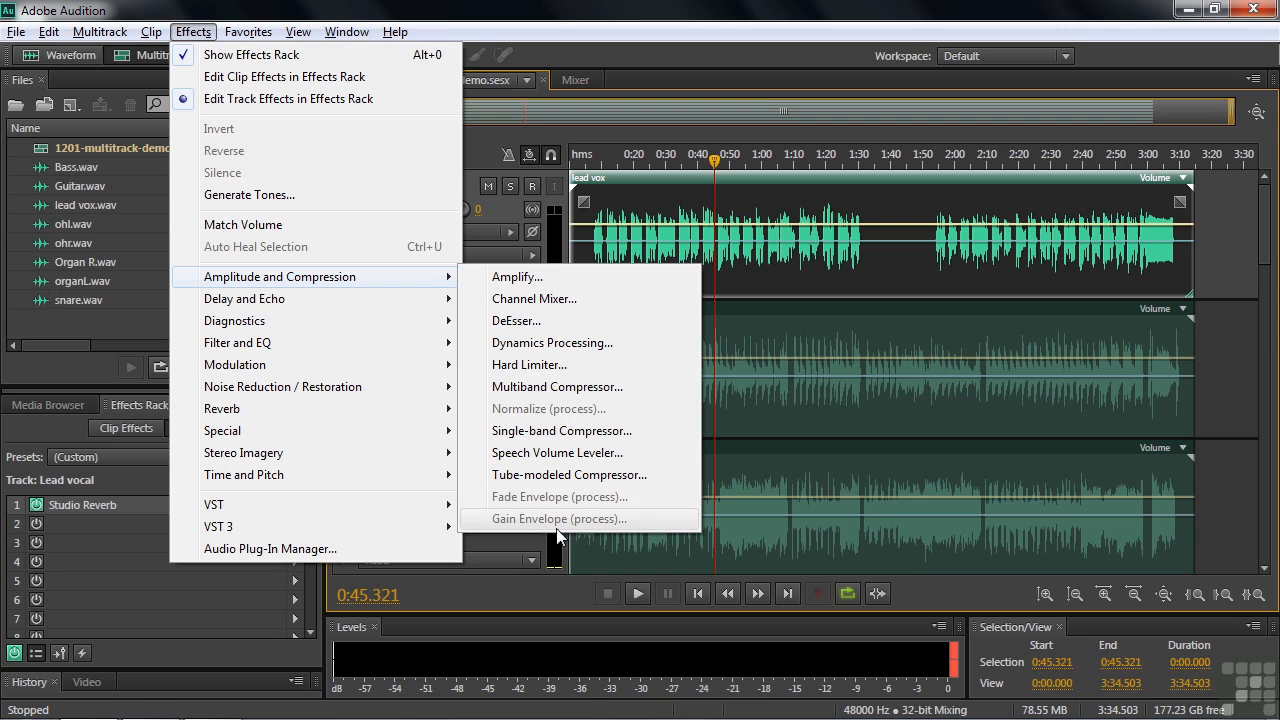
left_click(630, 25)
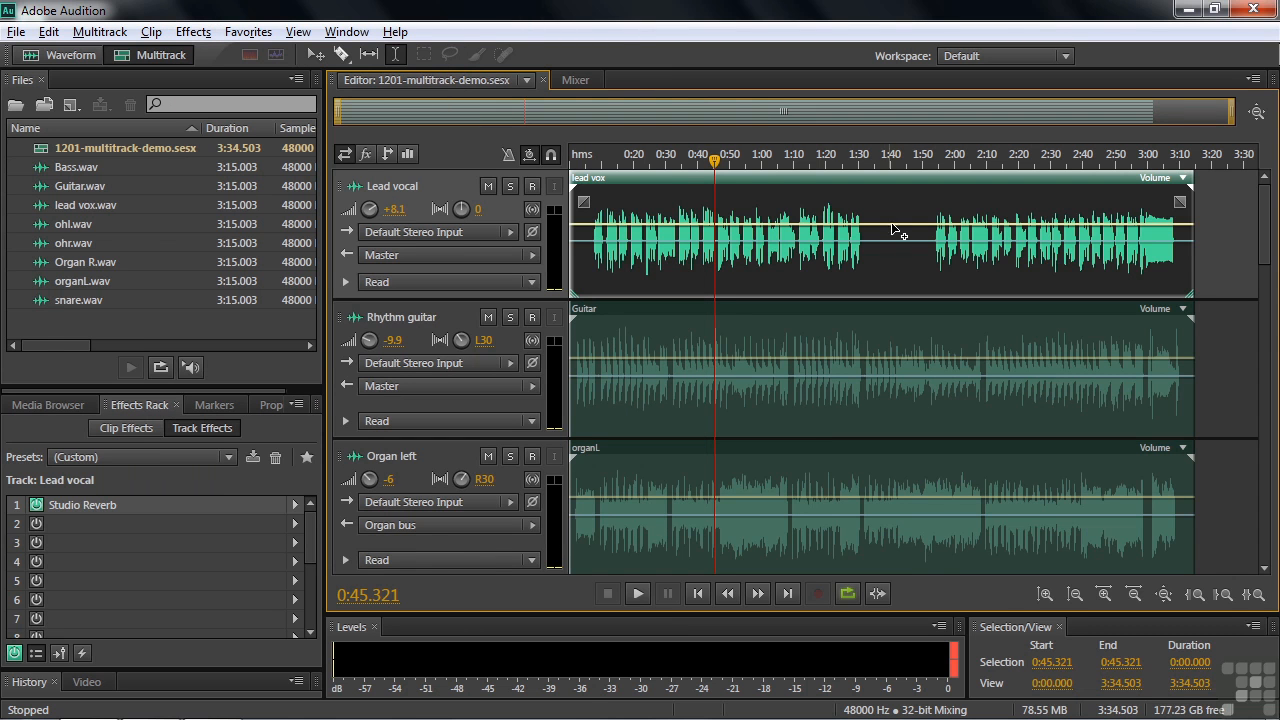
Try adding volume and pan envelope keyframes on the lead vox clip, lowering the volume and shifting the pan to R35.4
left_click(629, 224)
left_click_drag(666, 226, 656, 264)
left_click(630, 241)
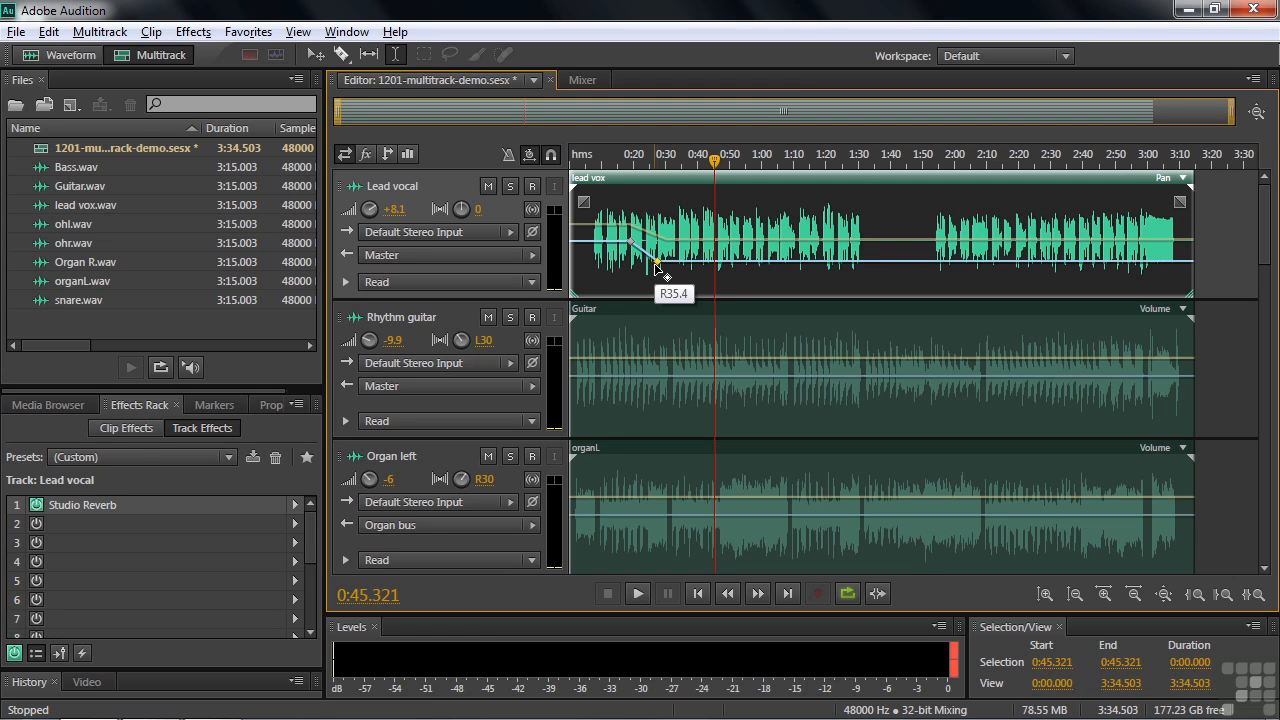
Undo the volume and pan envelope edits on the lead vox clip
key("ctrl+z")
key("ctrl+z")
key("ctrl+z")
key("ctrl+z")
key("ctrl+z")
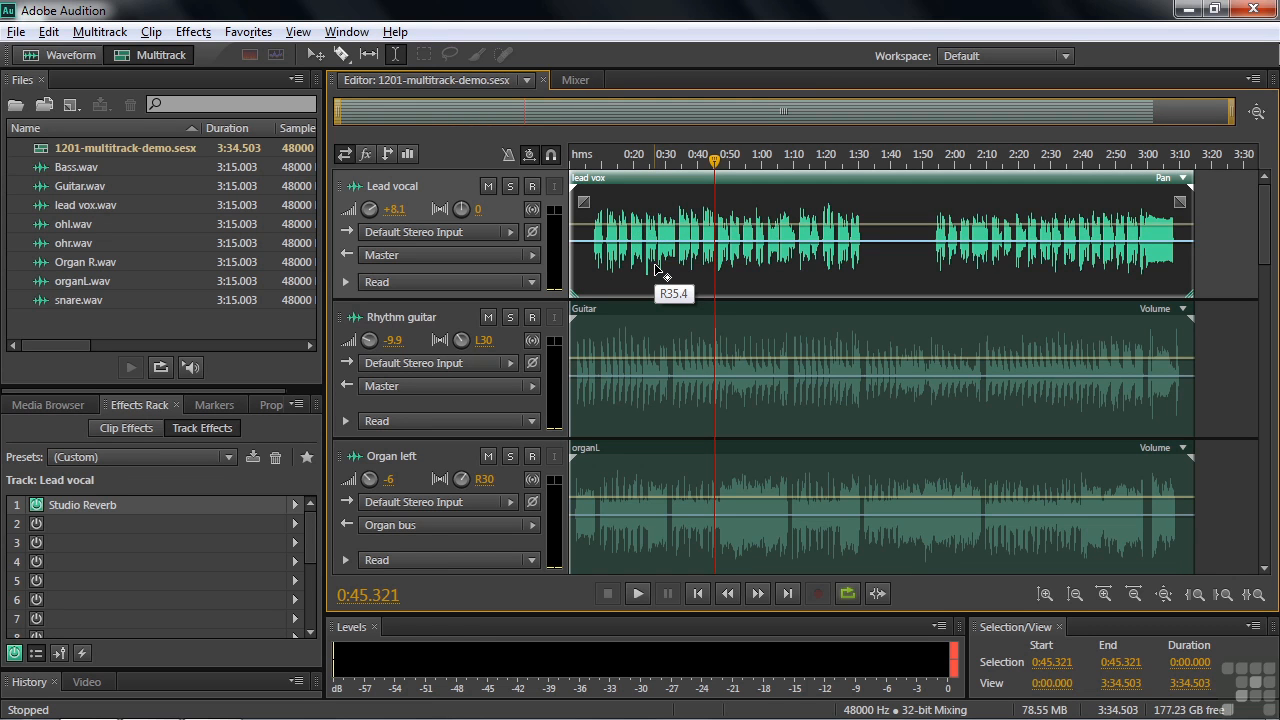
key("ctrl+z")
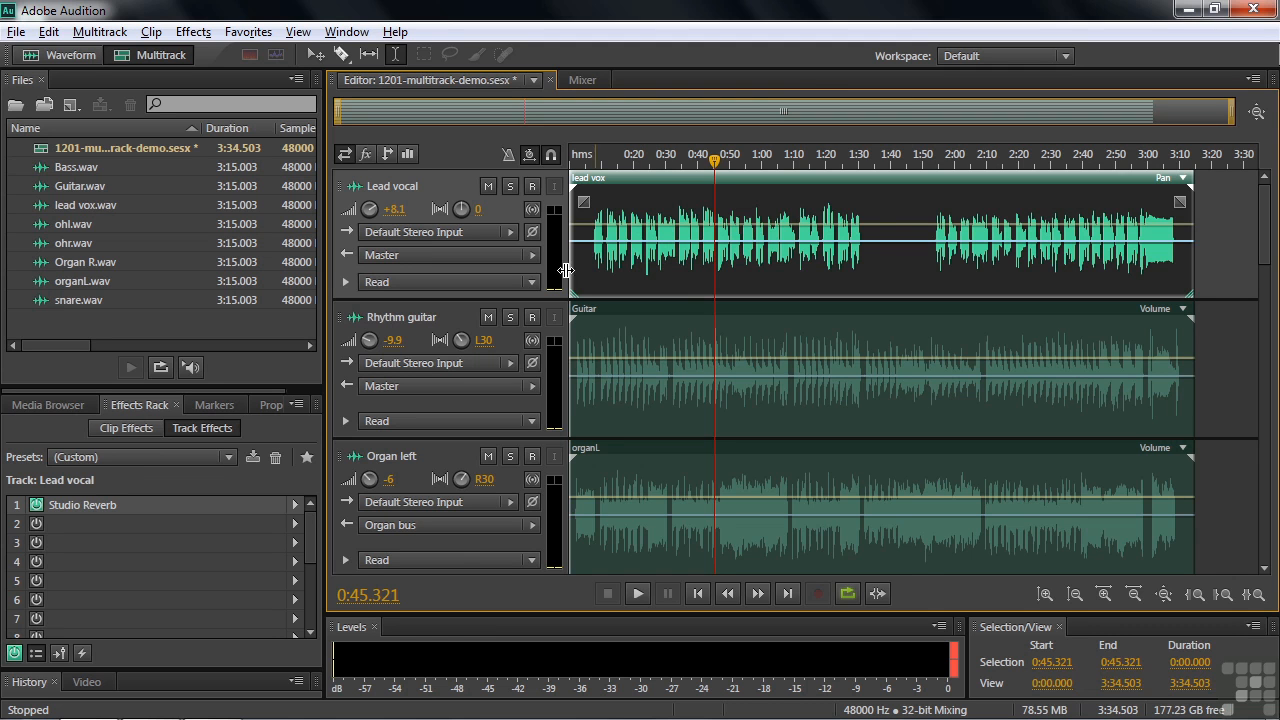
View the Lead vocal track's automation lane and collapse it again
left_click(345, 283)
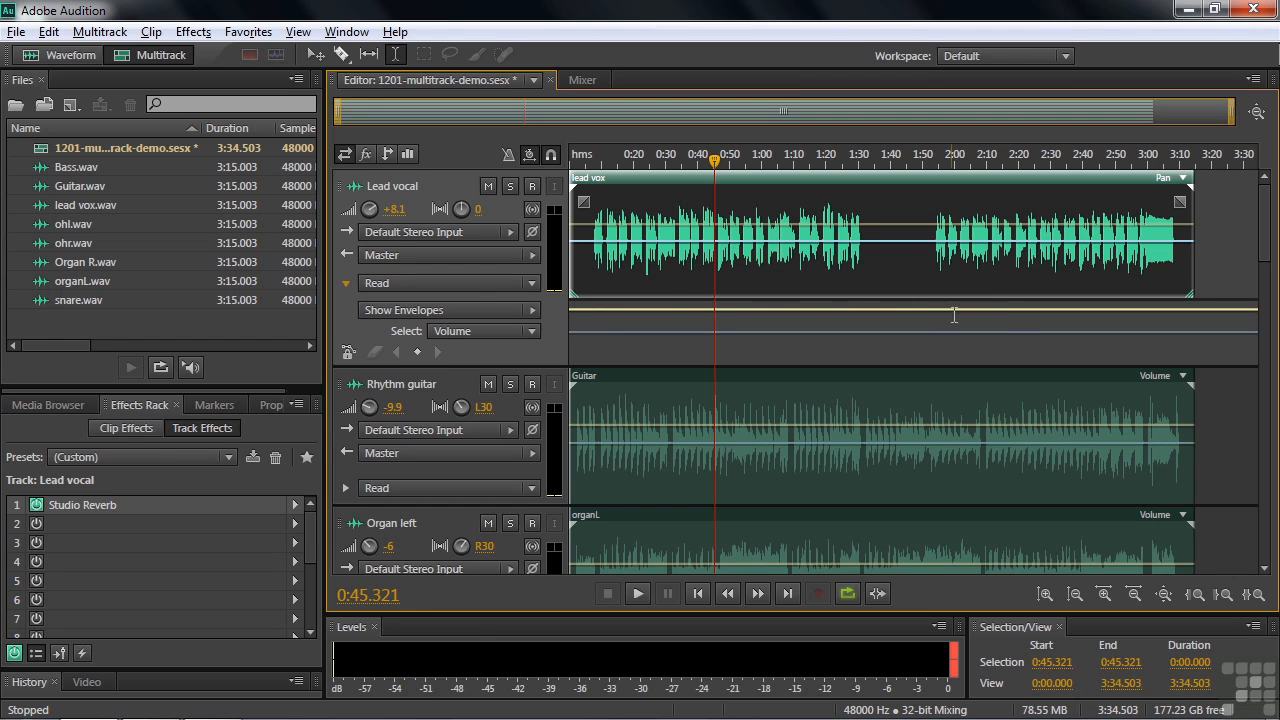
left_click(345, 284)
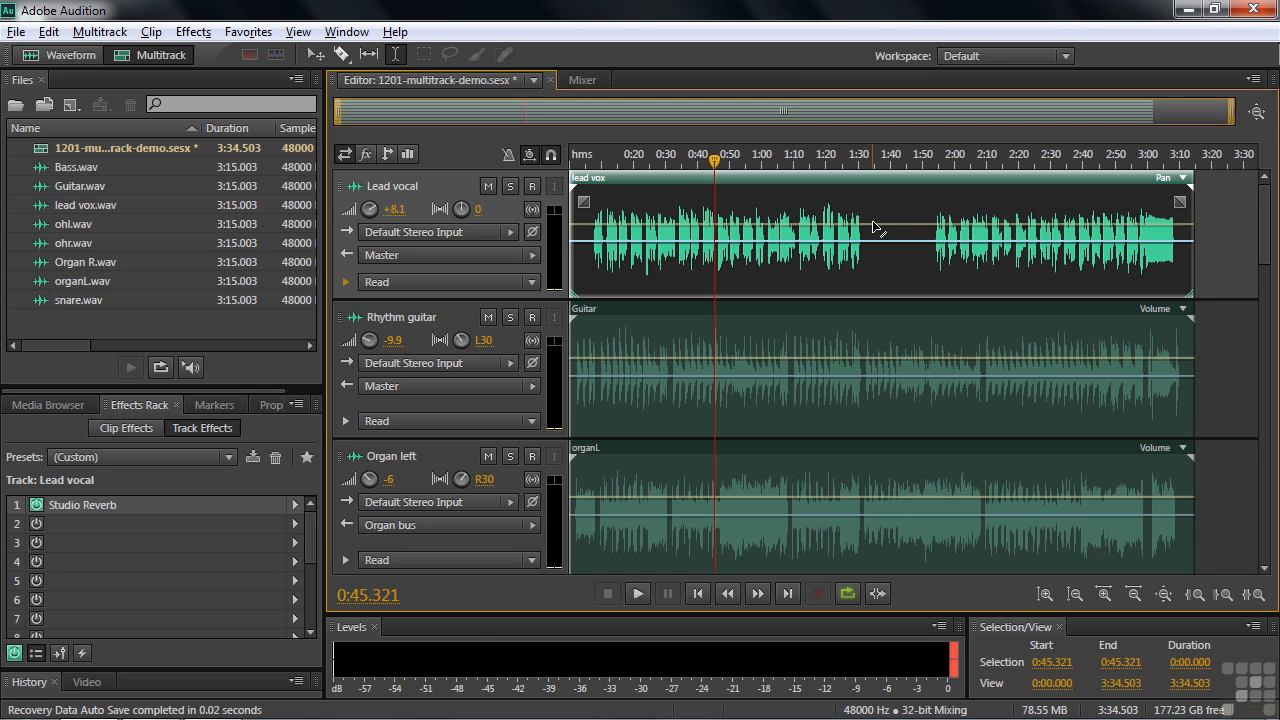
Solo the Rhythm guitar track, listen to two short passages of it, and turn its solo off
left_click(509, 317)
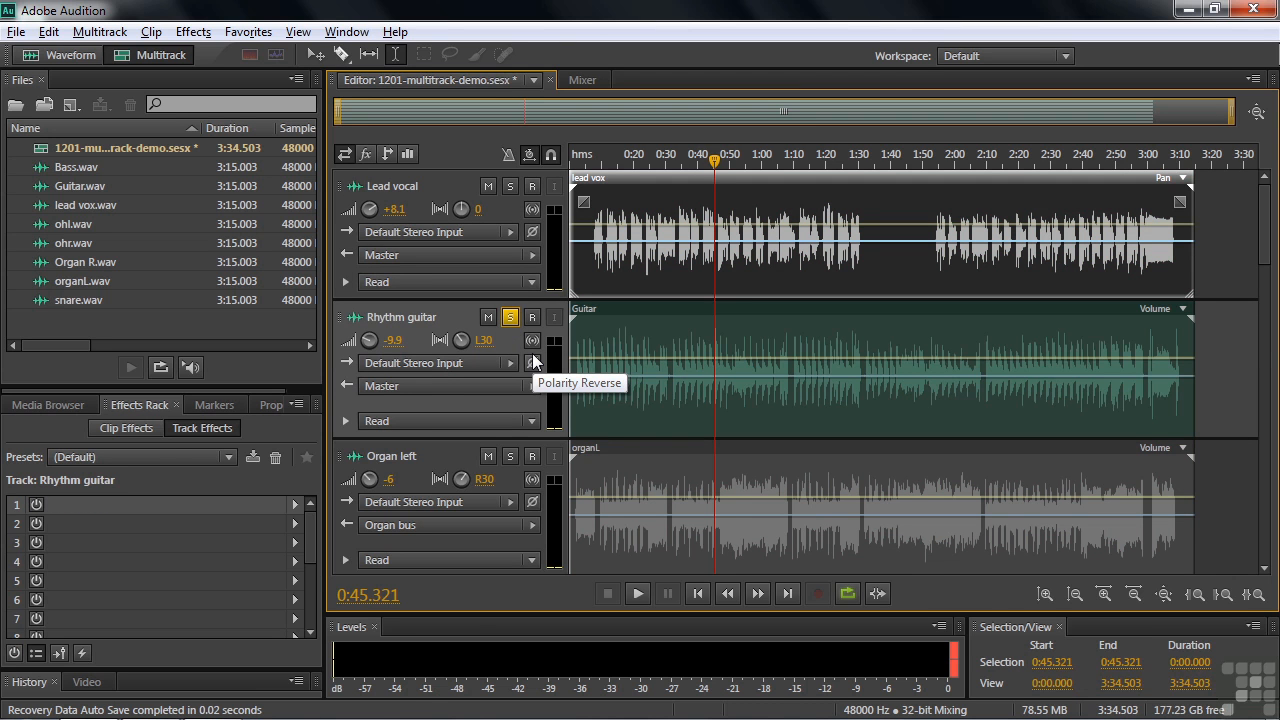
key("space")
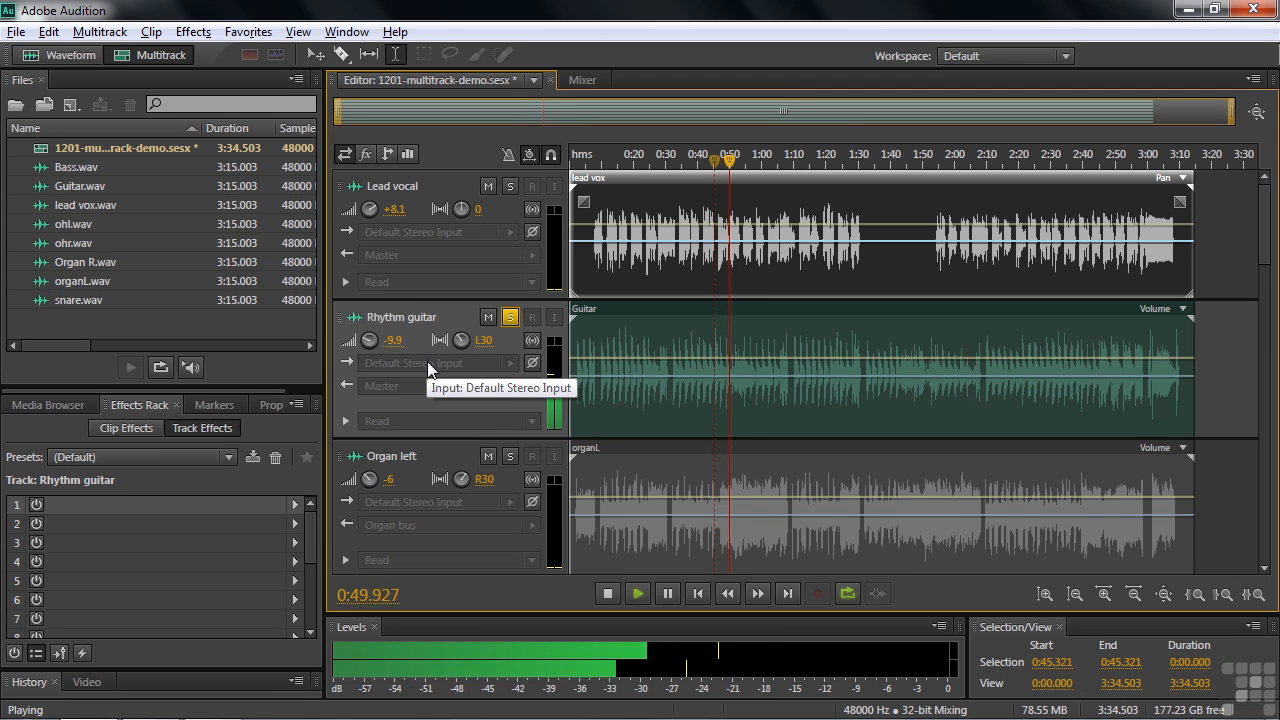
key("space")
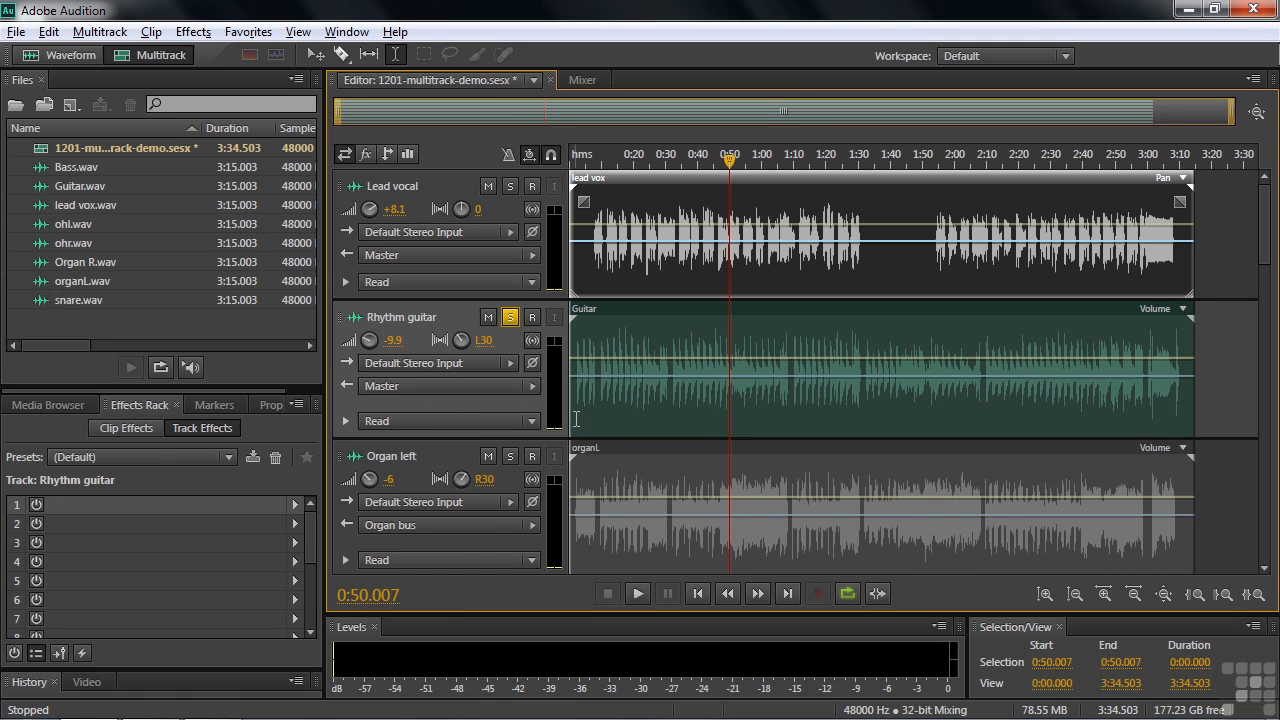
key("space")
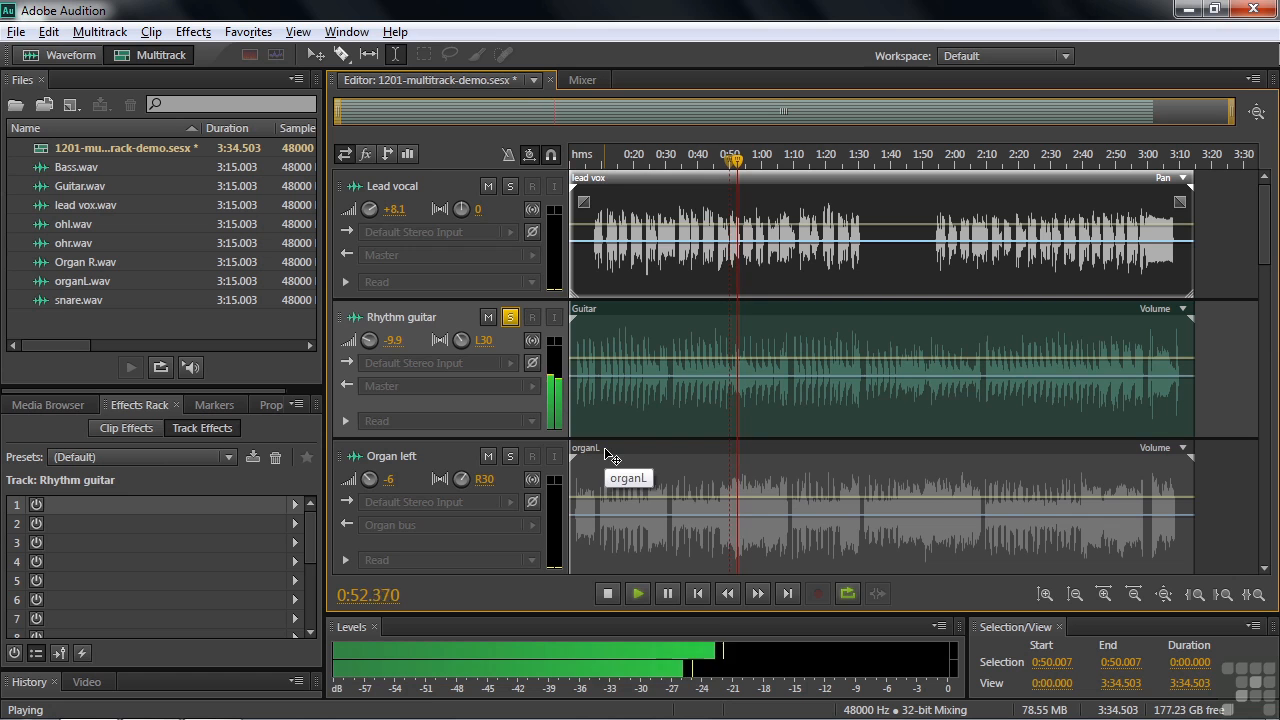
key("space")
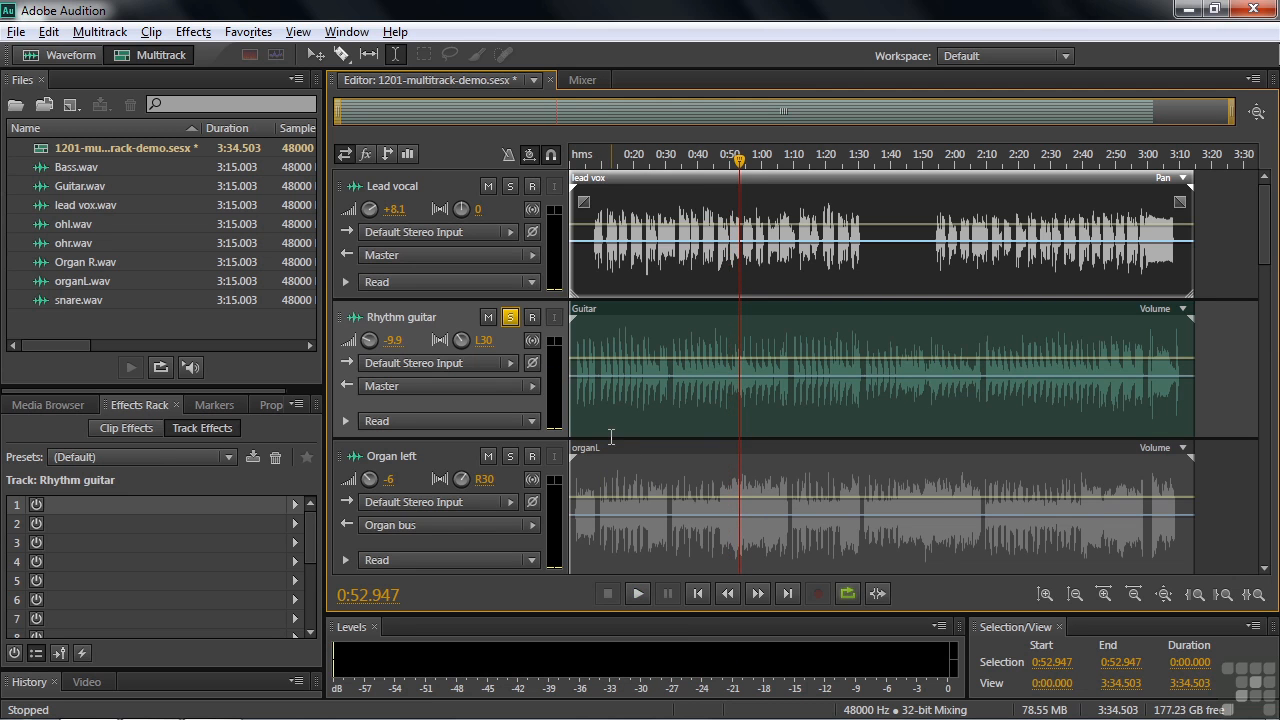
left_click(510, 317)
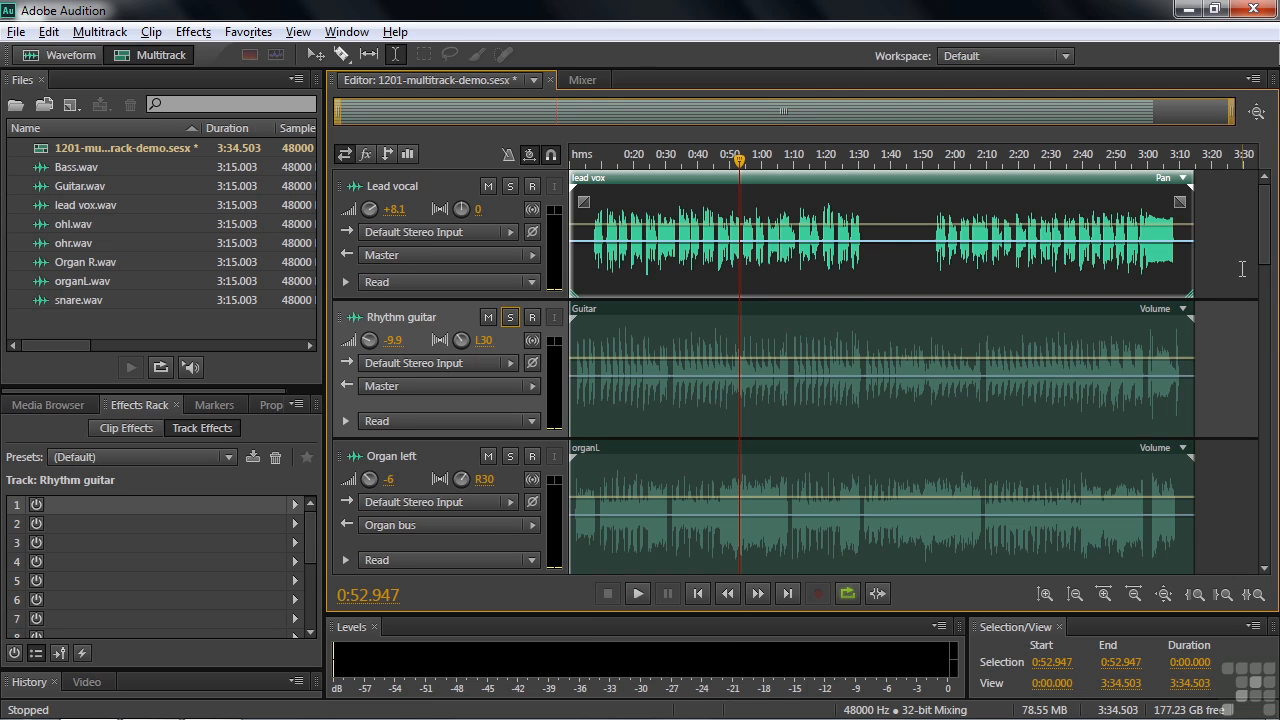
Solo the Organ left and Organ right tracks together, play a short passage, and turn both solos off
left_click_drag(1265, 255, 1268, 305)
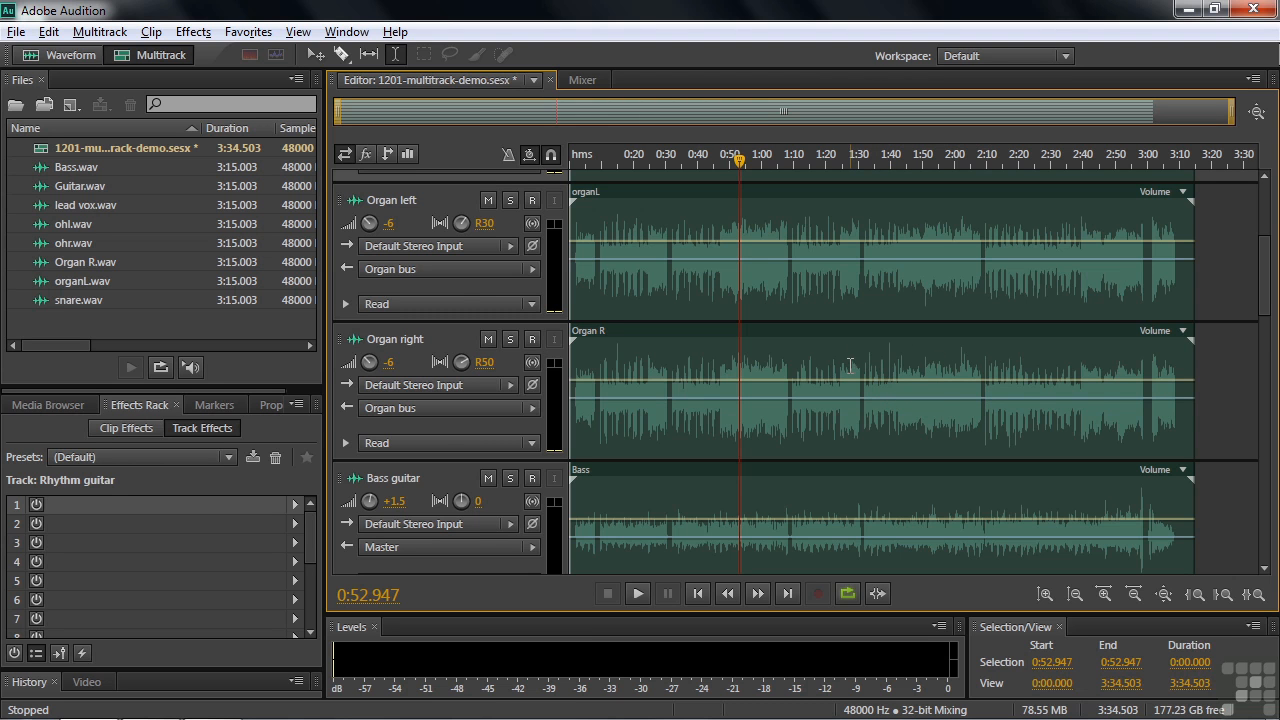
left_click(509, 200)
left_click(510, 339)
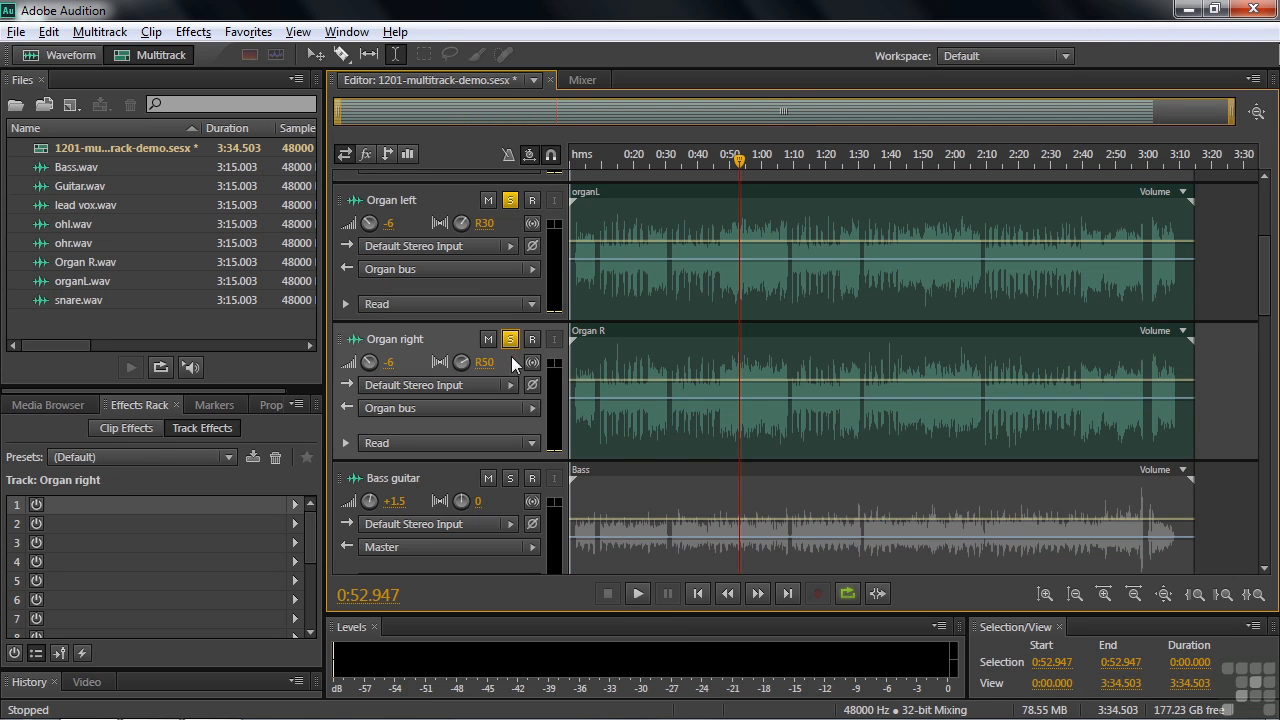
key("space")
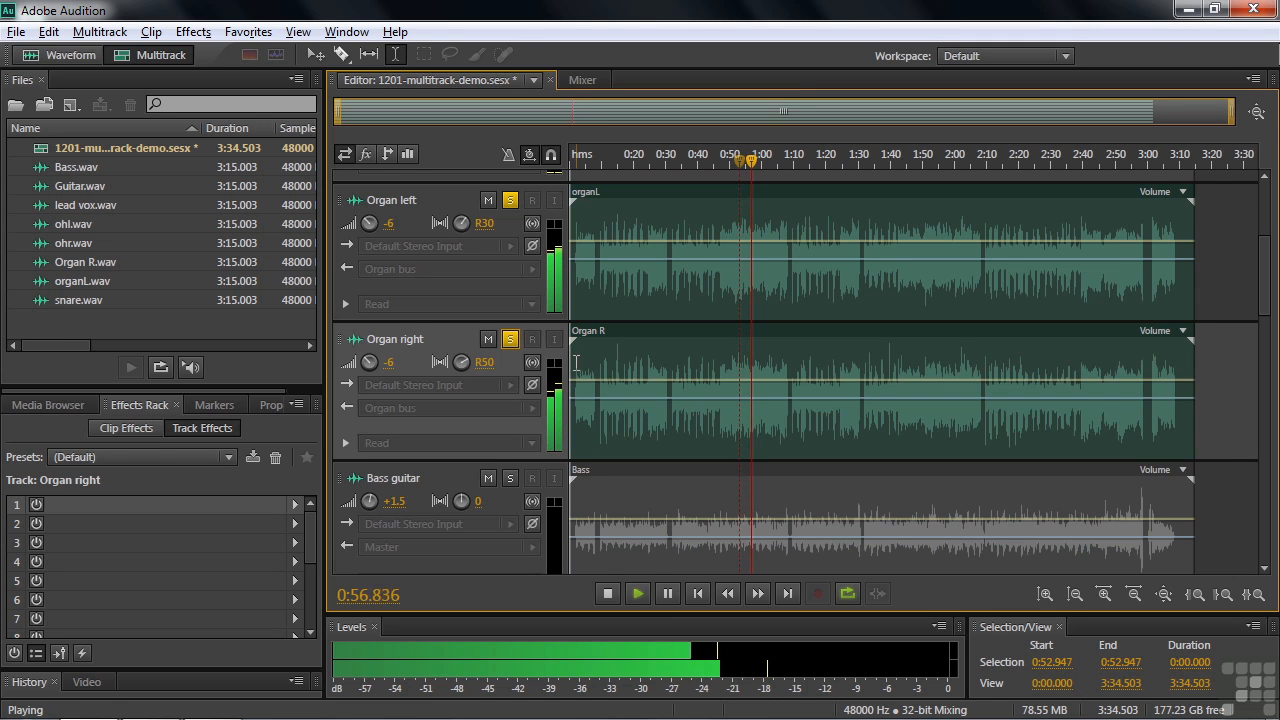
key("space")
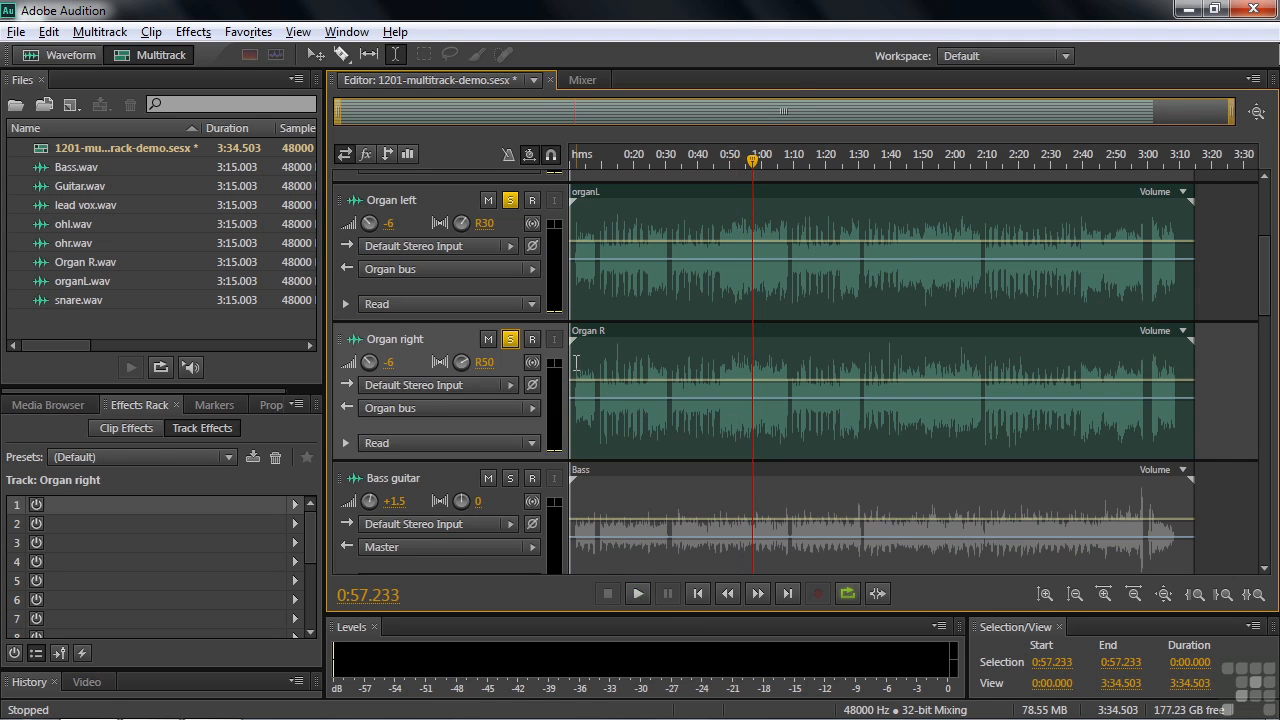
left_click(510, 339)
left_click(510, 200)
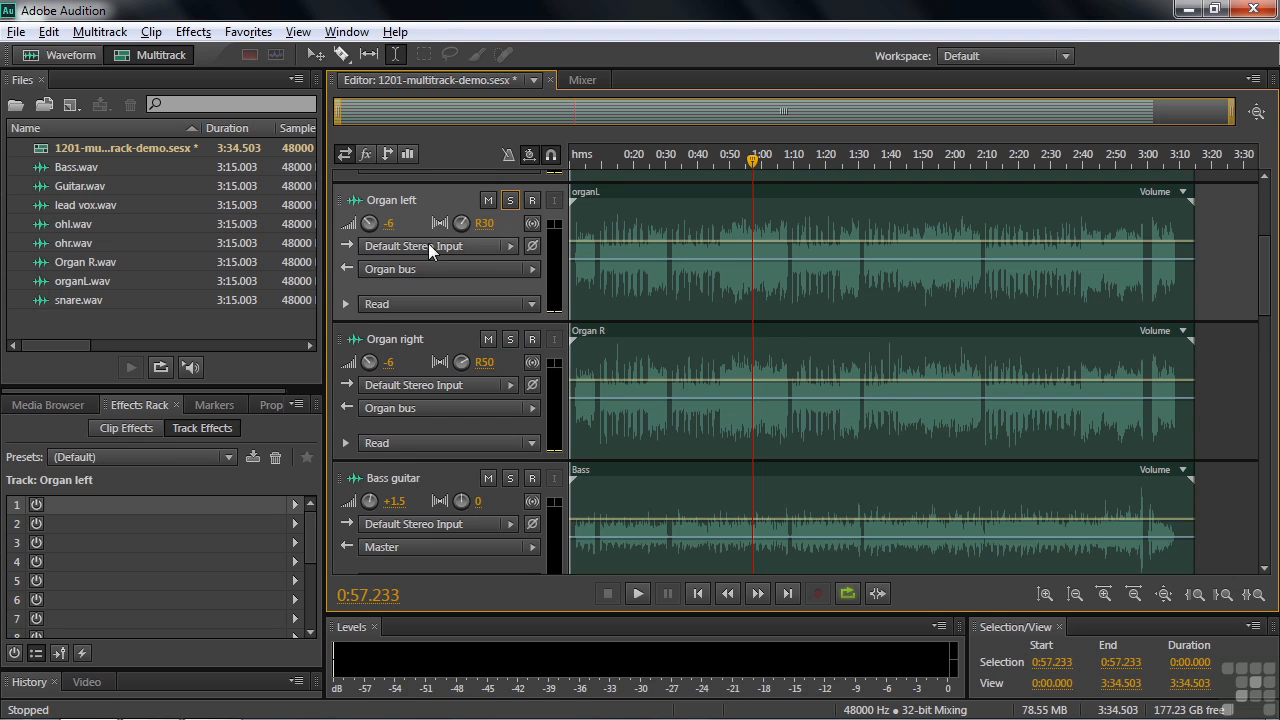
Solo the Drum set left, Drum set right and Snare drum tracks together, play a short passage, and turn all three solos off
scroll(1264, 290, "down", 5)
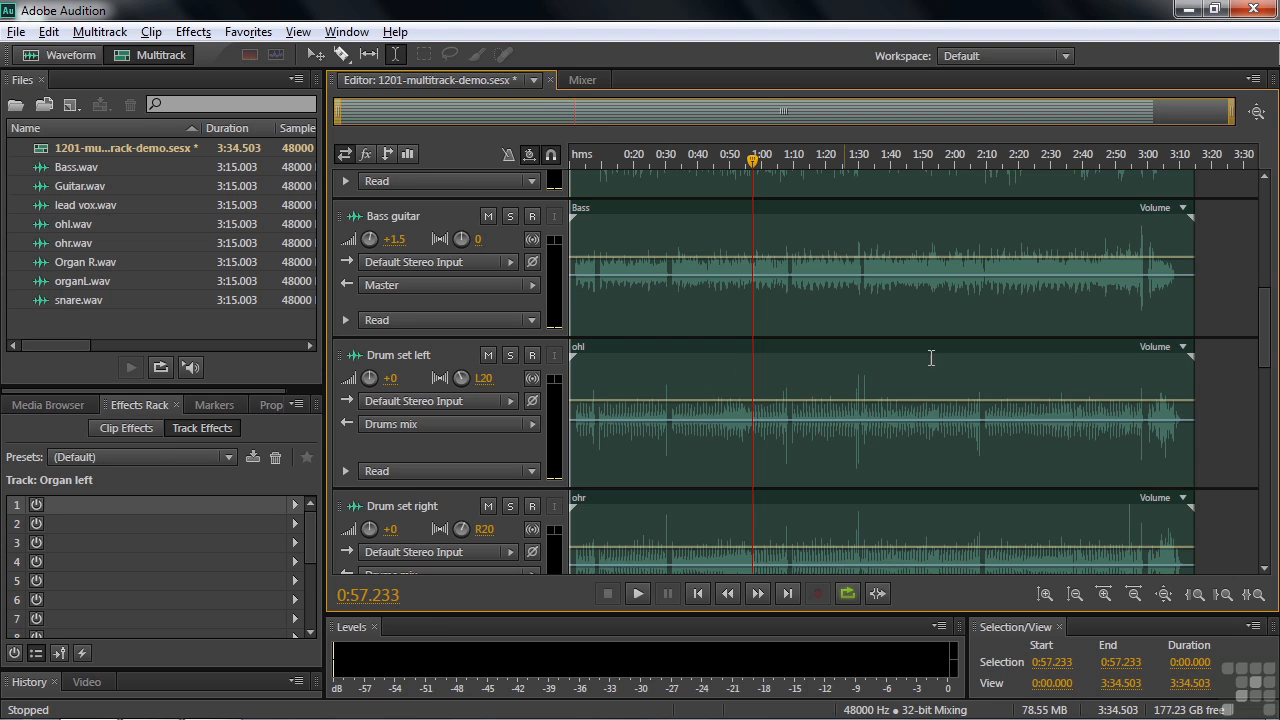
left_click_drag(1266, 294, 1270, 360)
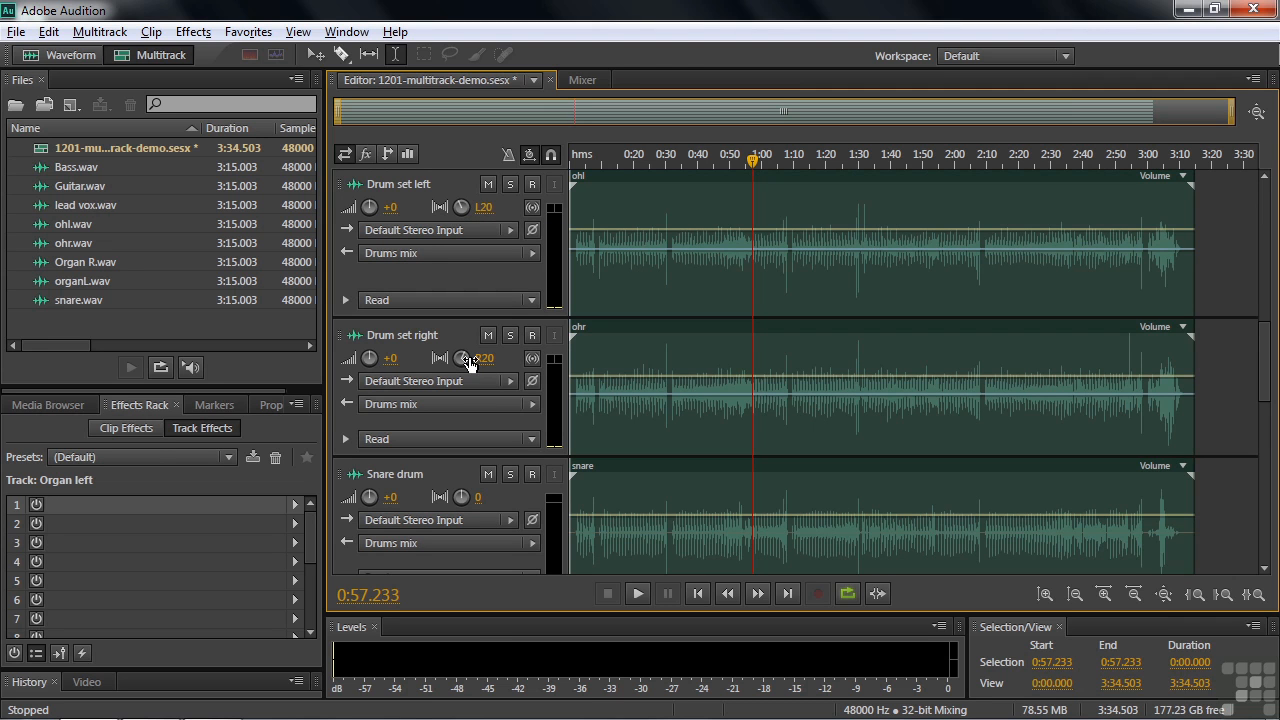
mouse_move(470, 362)
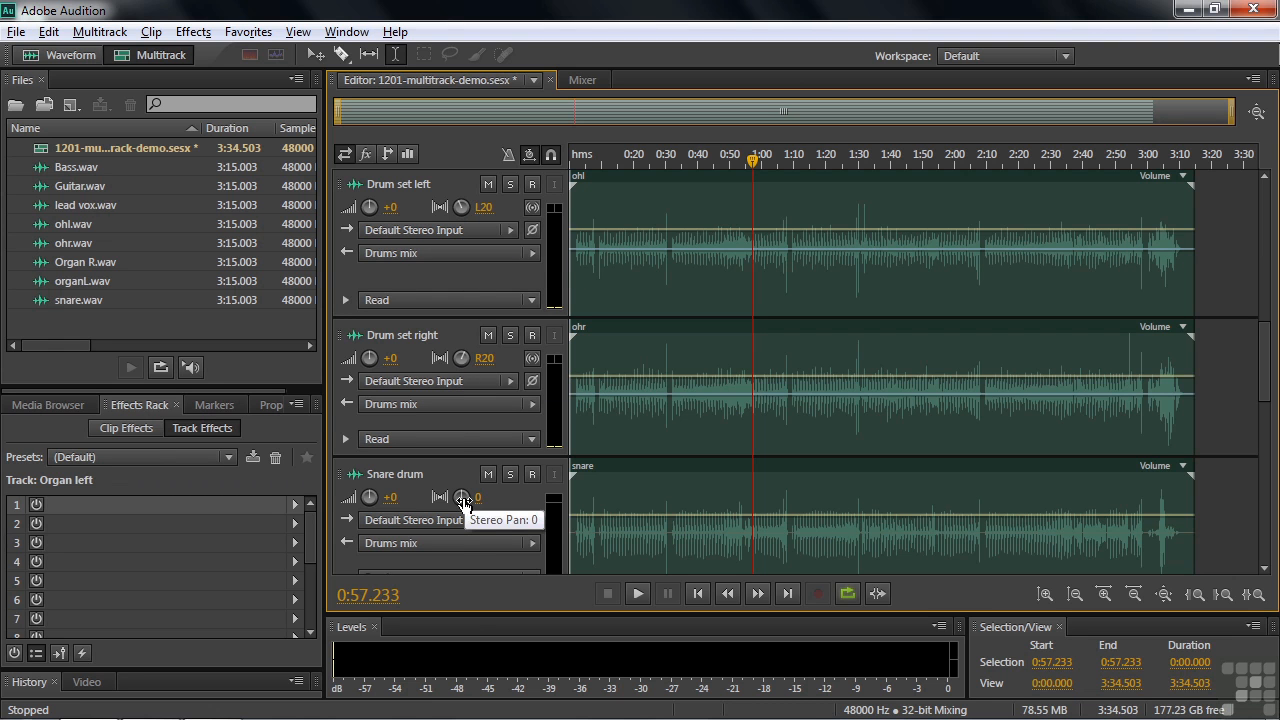
left_click(510, 184)
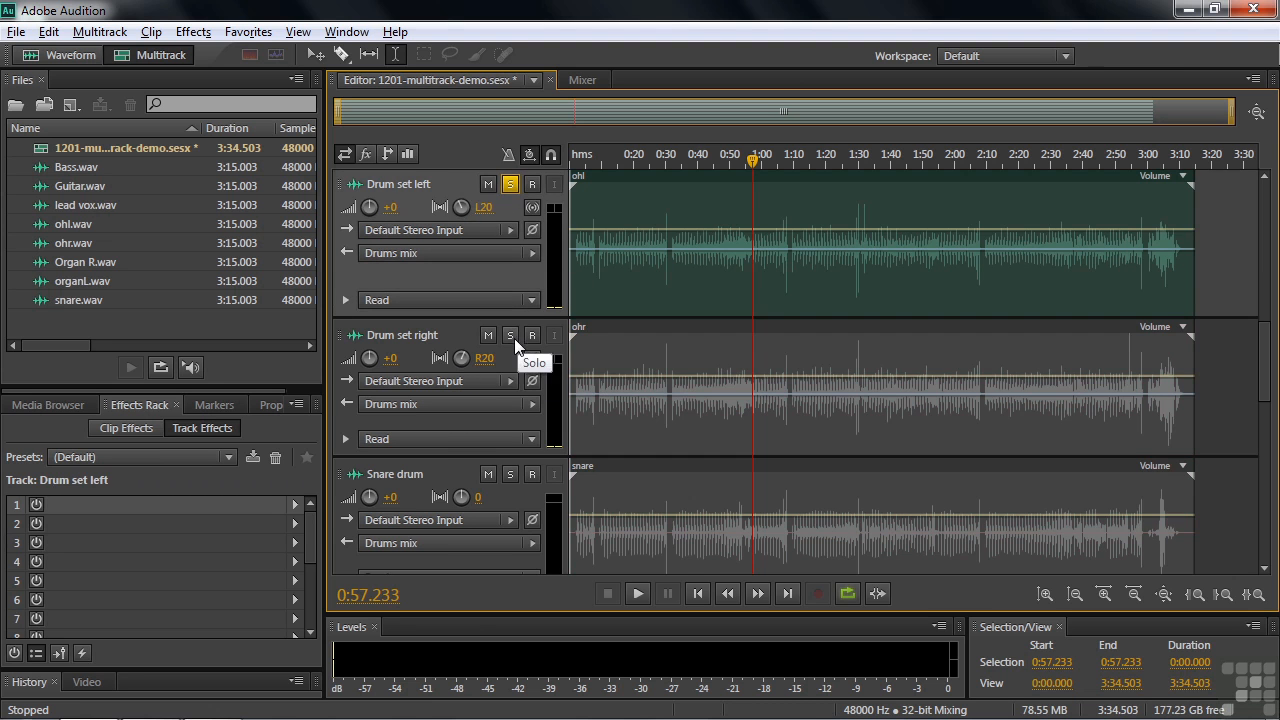
left_click(510, 335)
left_click(510, 474)
key("space")
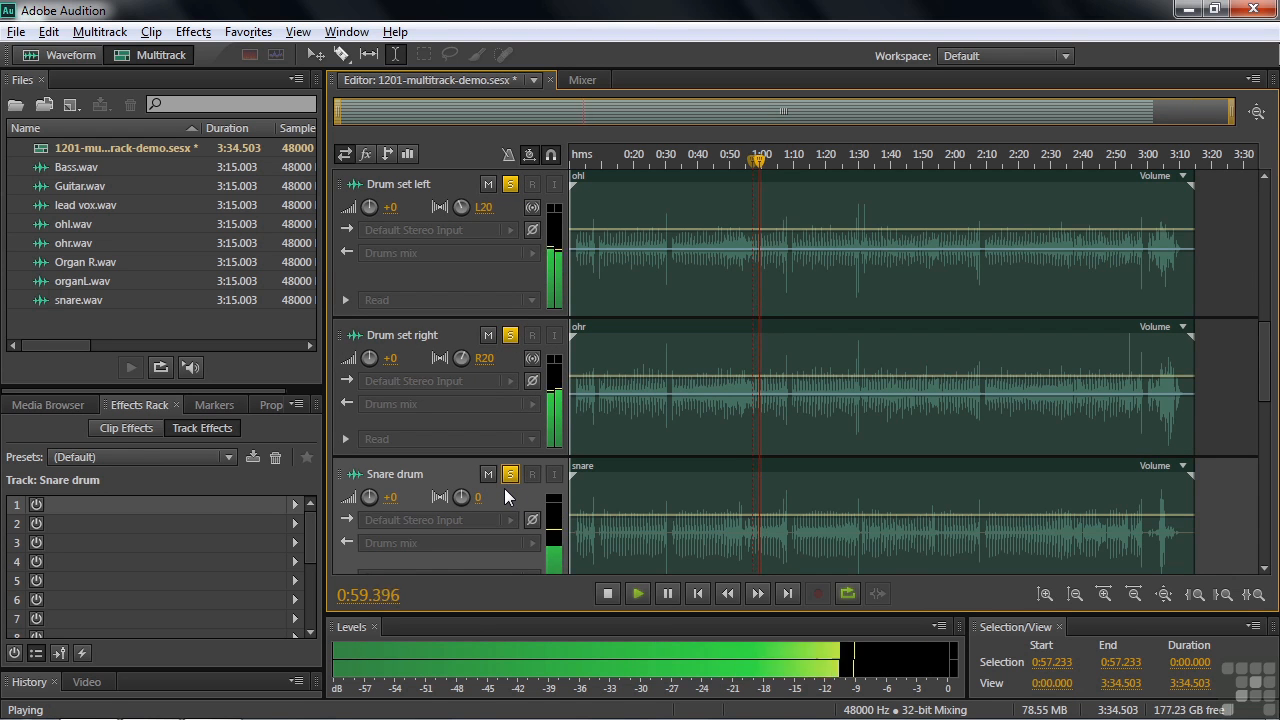
key("space")
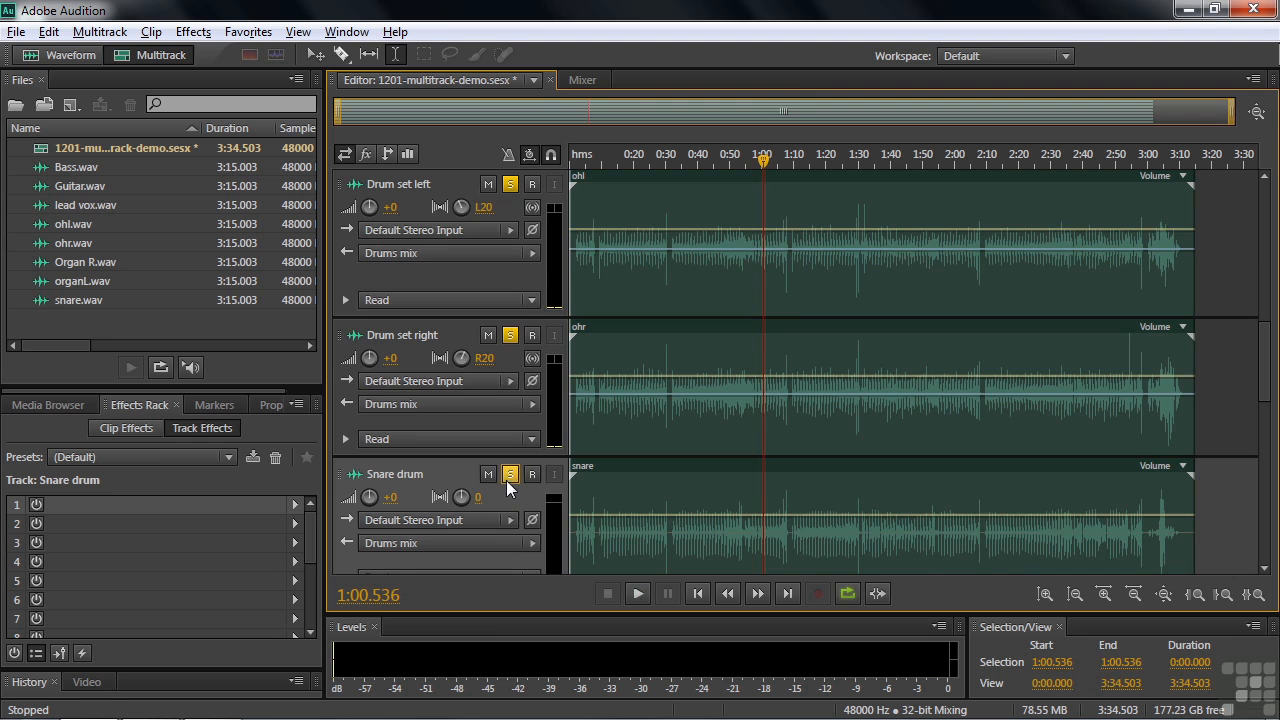
left_click(510, 474)
left_click(510, 335)
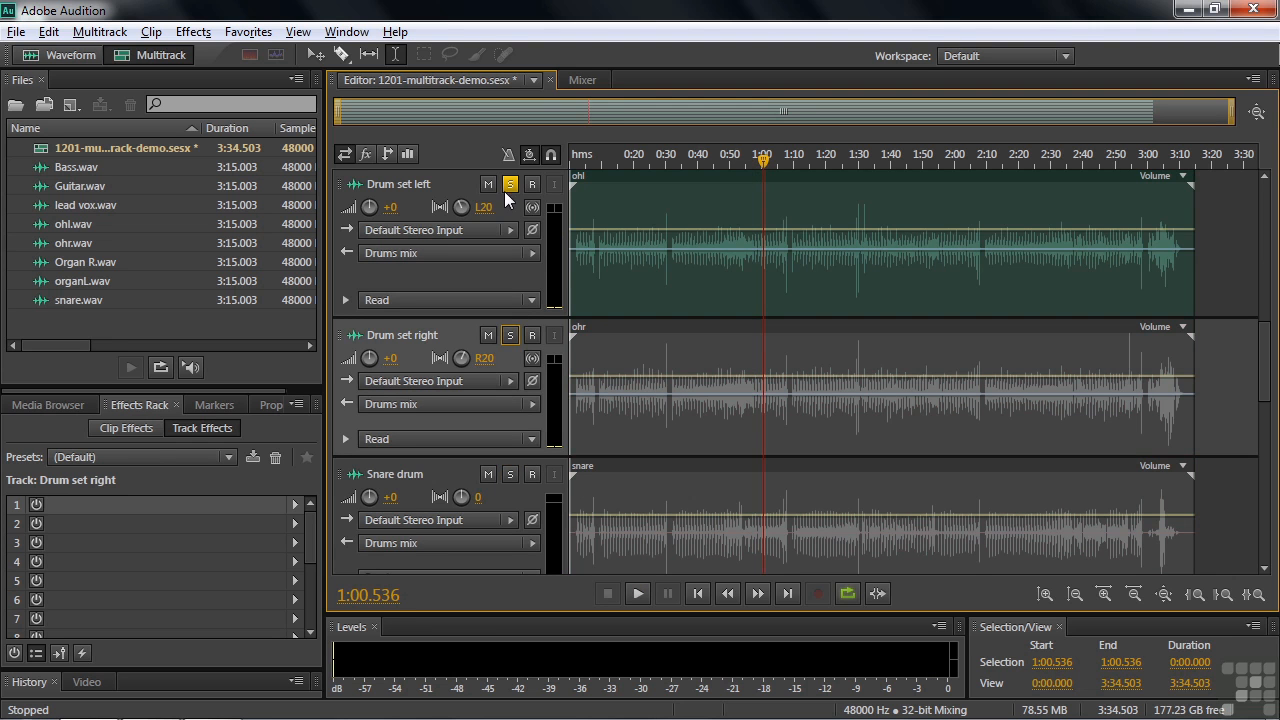
left_click(510, 184)
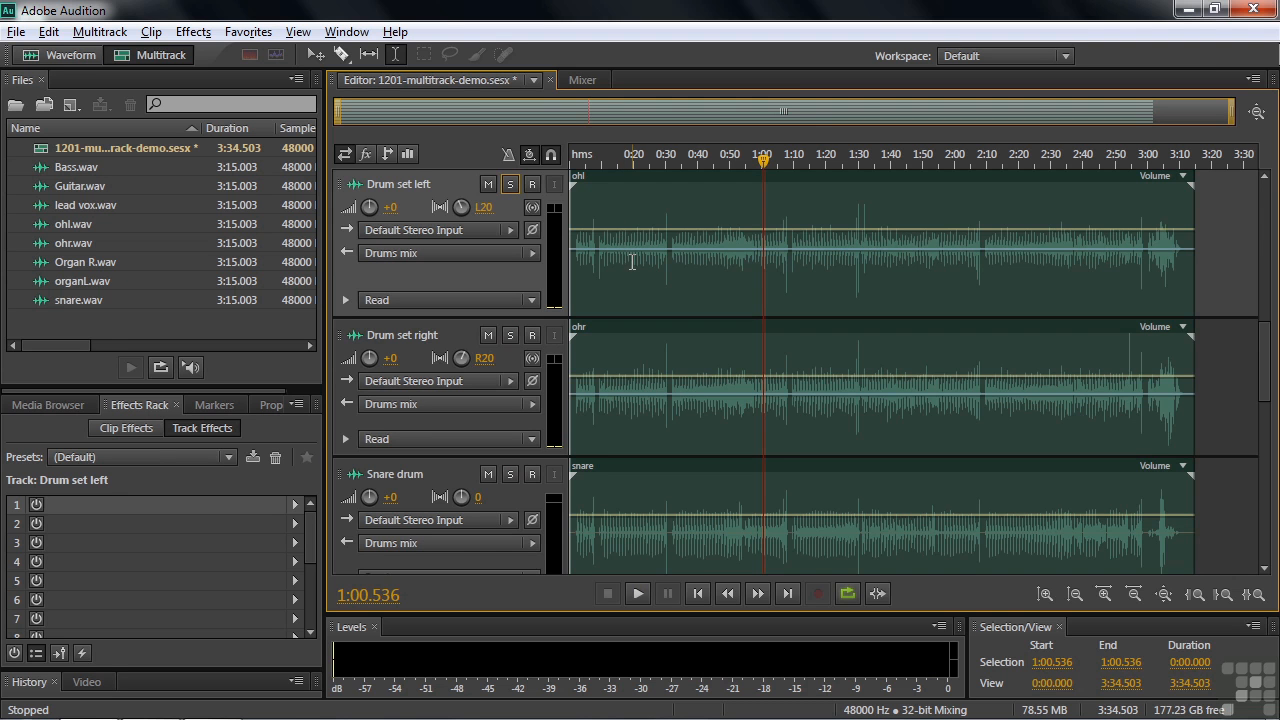
Play a short passage of the full mix while watching the levels on the Master track
left_click_drag(1266, 368, 1266, 215)
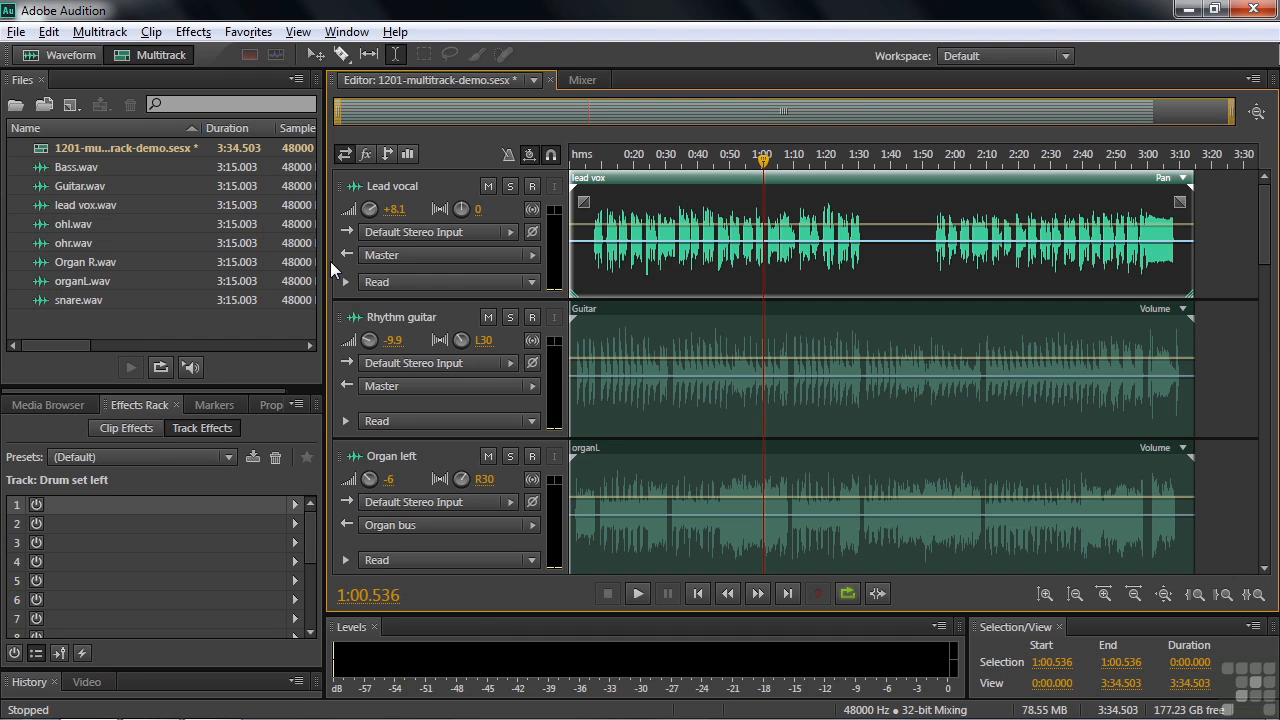
left_click_drag(1270, 250, 1270, 560)
key("space")
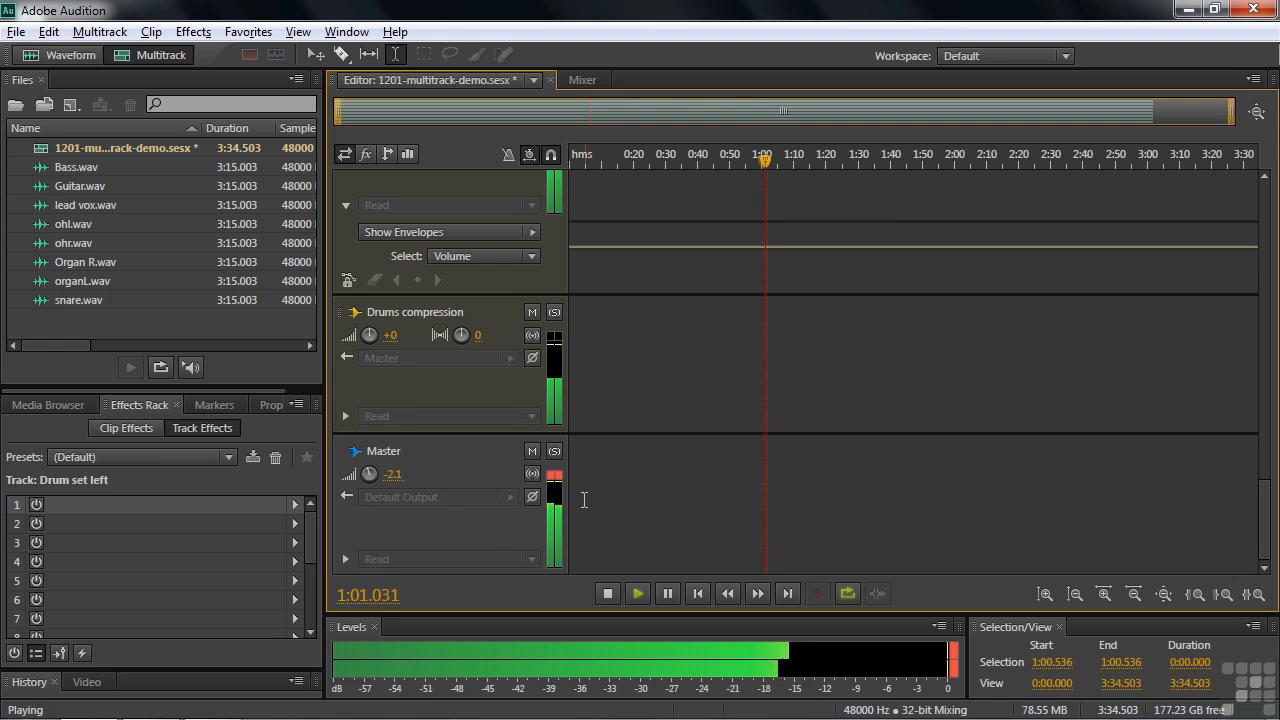
key("space")
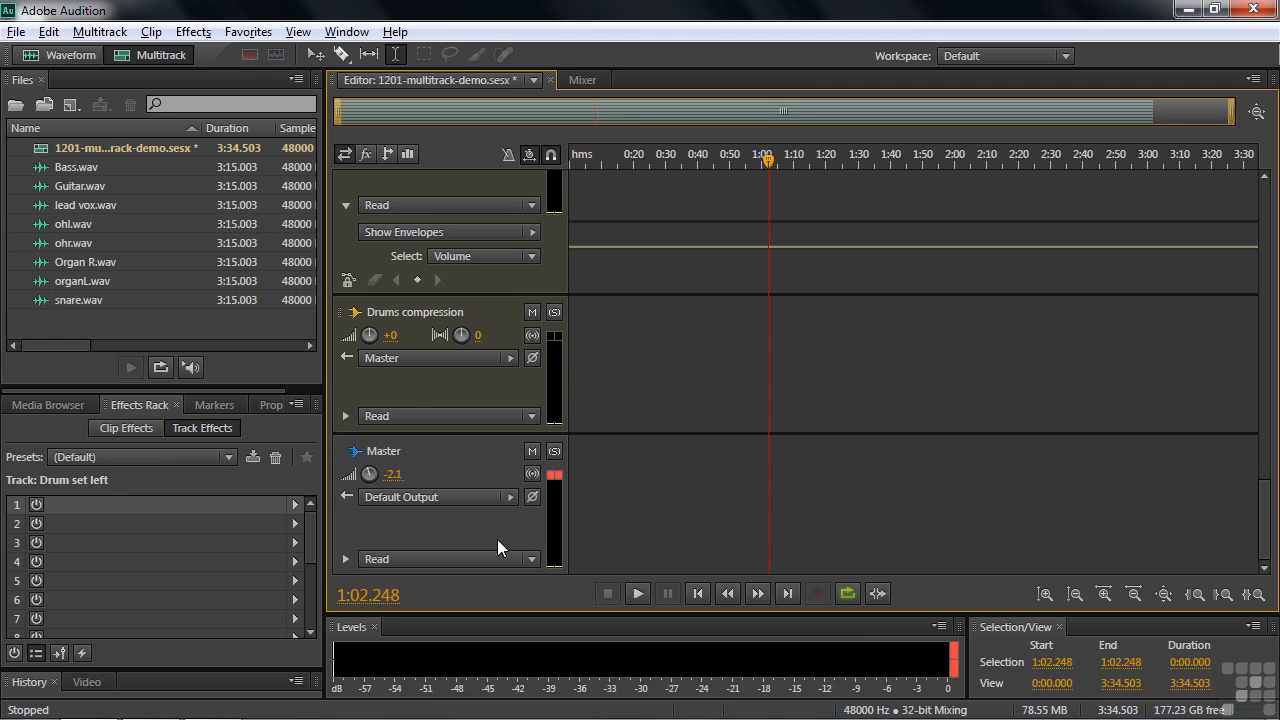
Display the effects slots in the track headers for the Organ bus, Drums reverb and Drums mix buses
left_click_drag(1264, 520, 1275, 268)
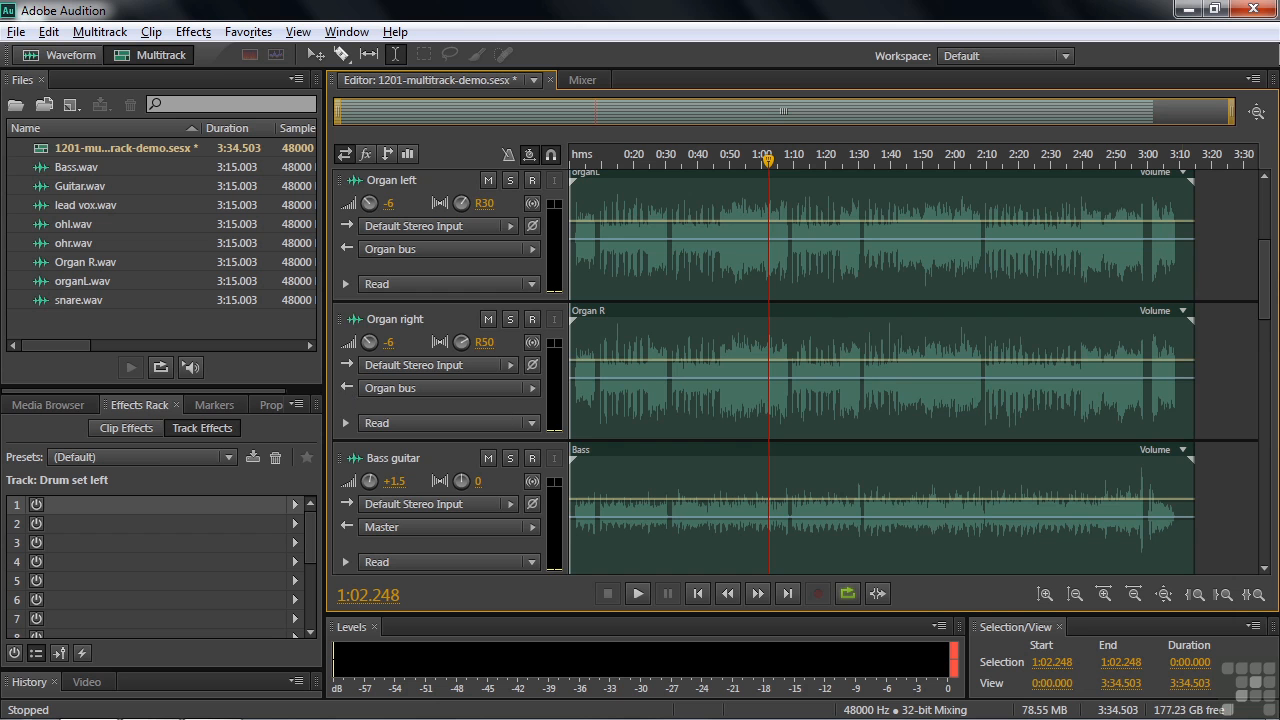
left_click_drag(1265, 278, 1265, 445)
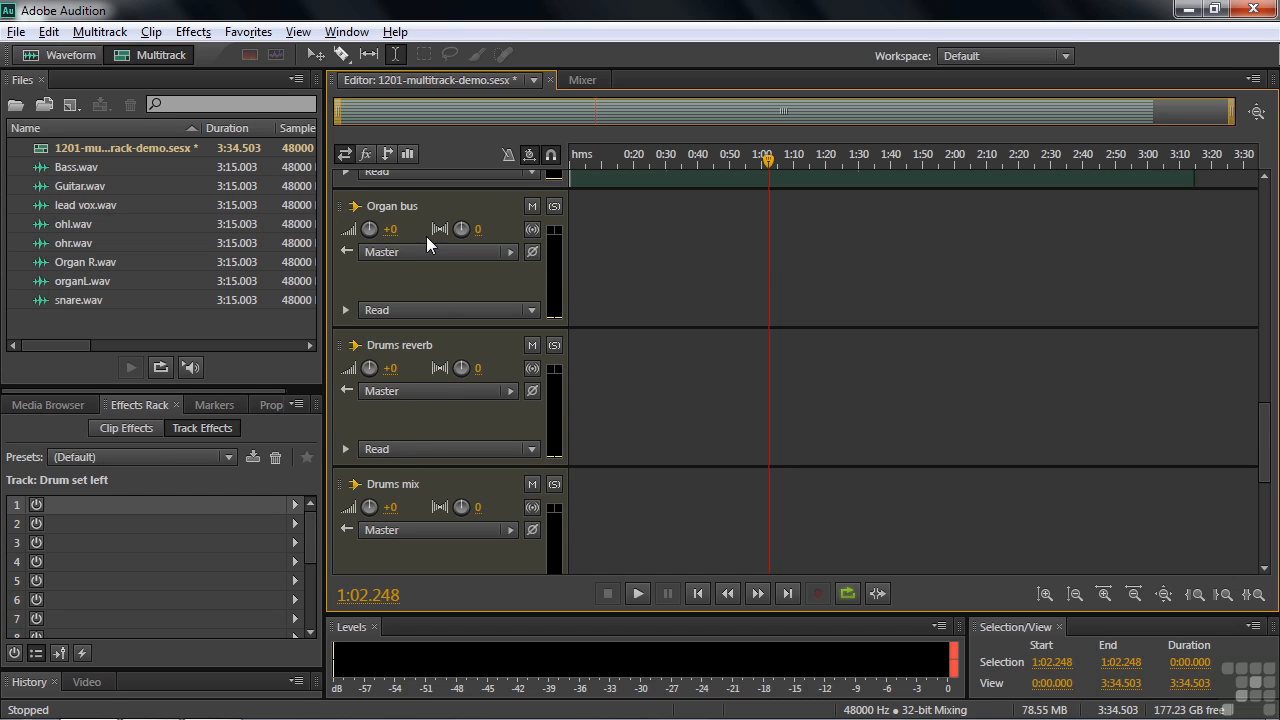
left_click(366, 154)
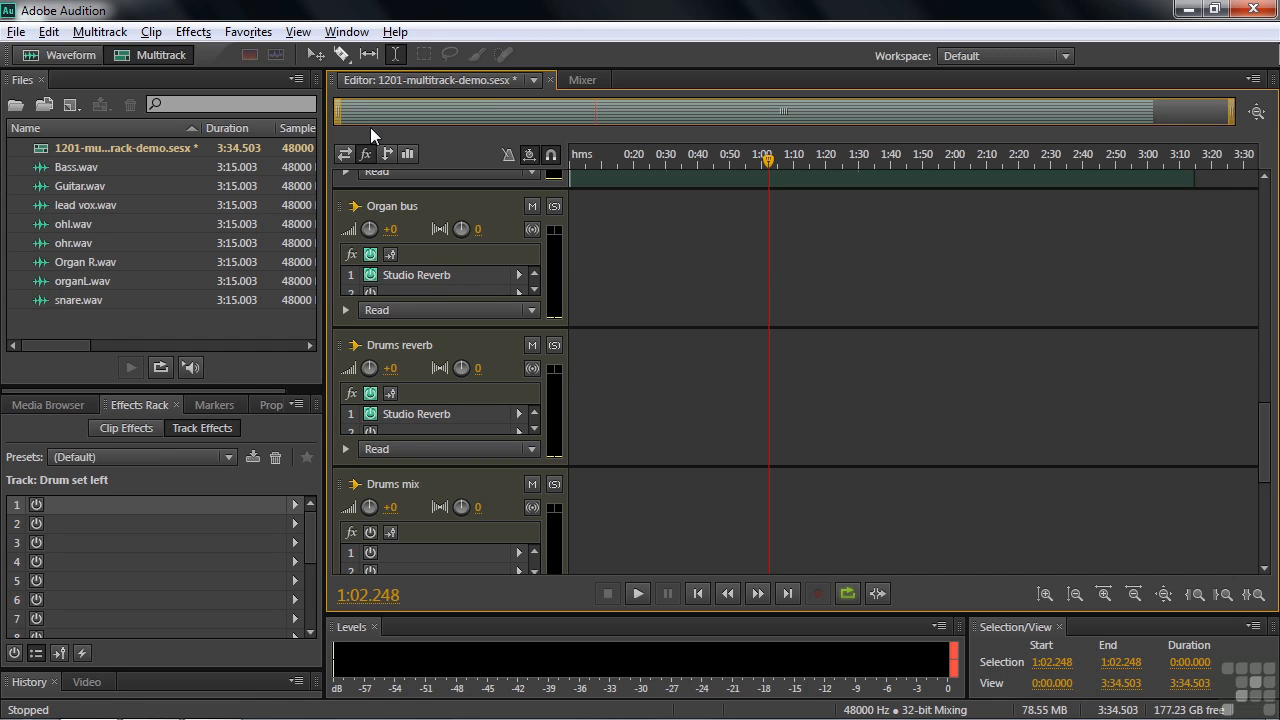
Return the track headers to the inputs/outputs view, and display the sends on the drum tracks
left_click(344, 154)
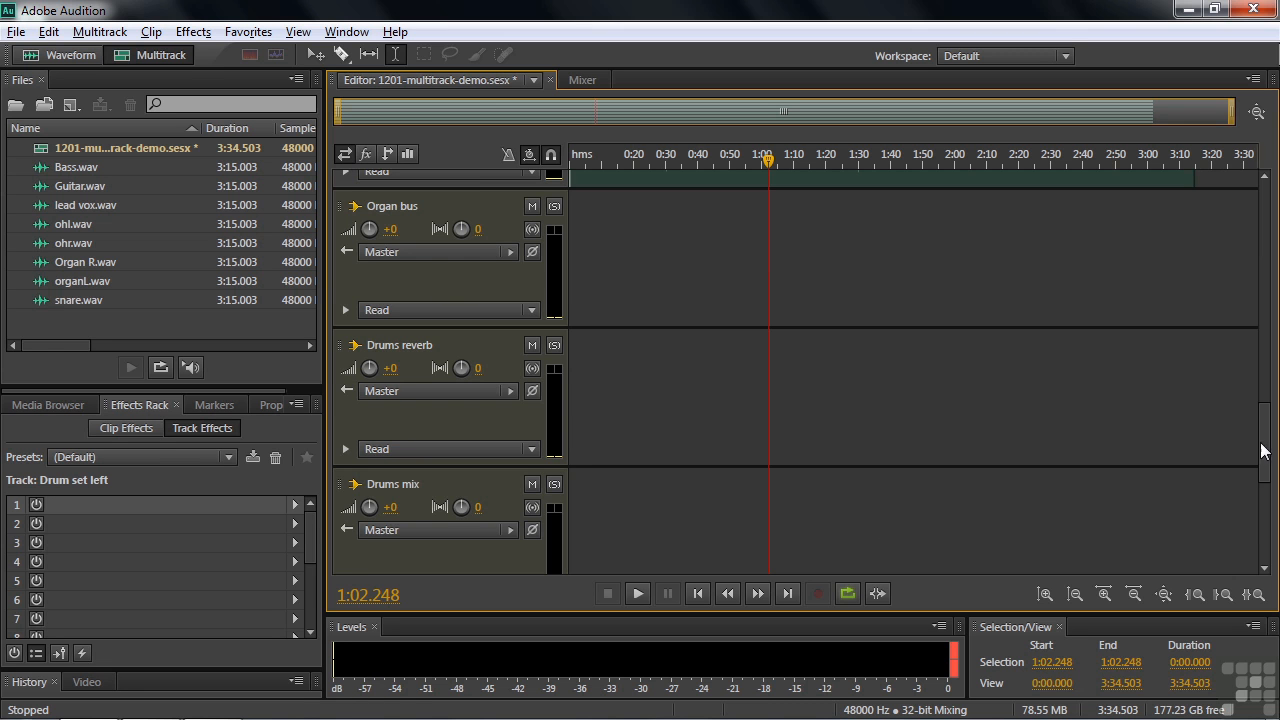
left_click_drag(1264, 444, 1263, 382)
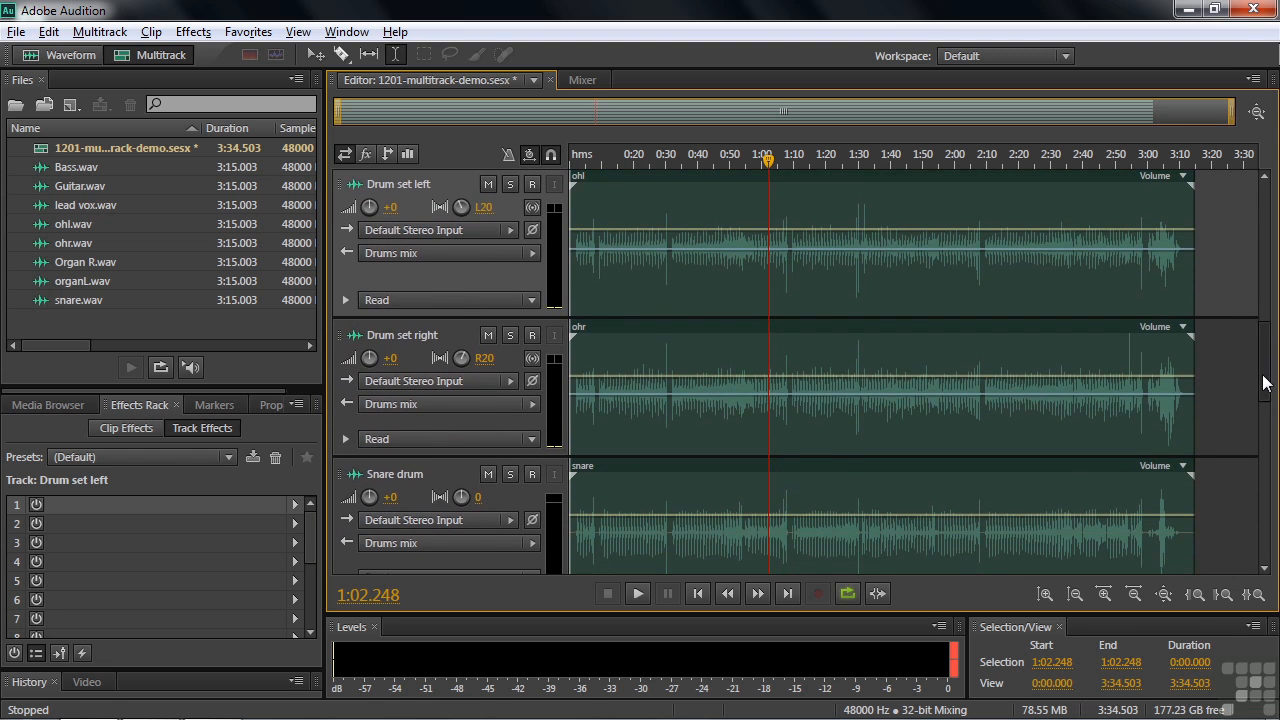
left_click(386, 153)
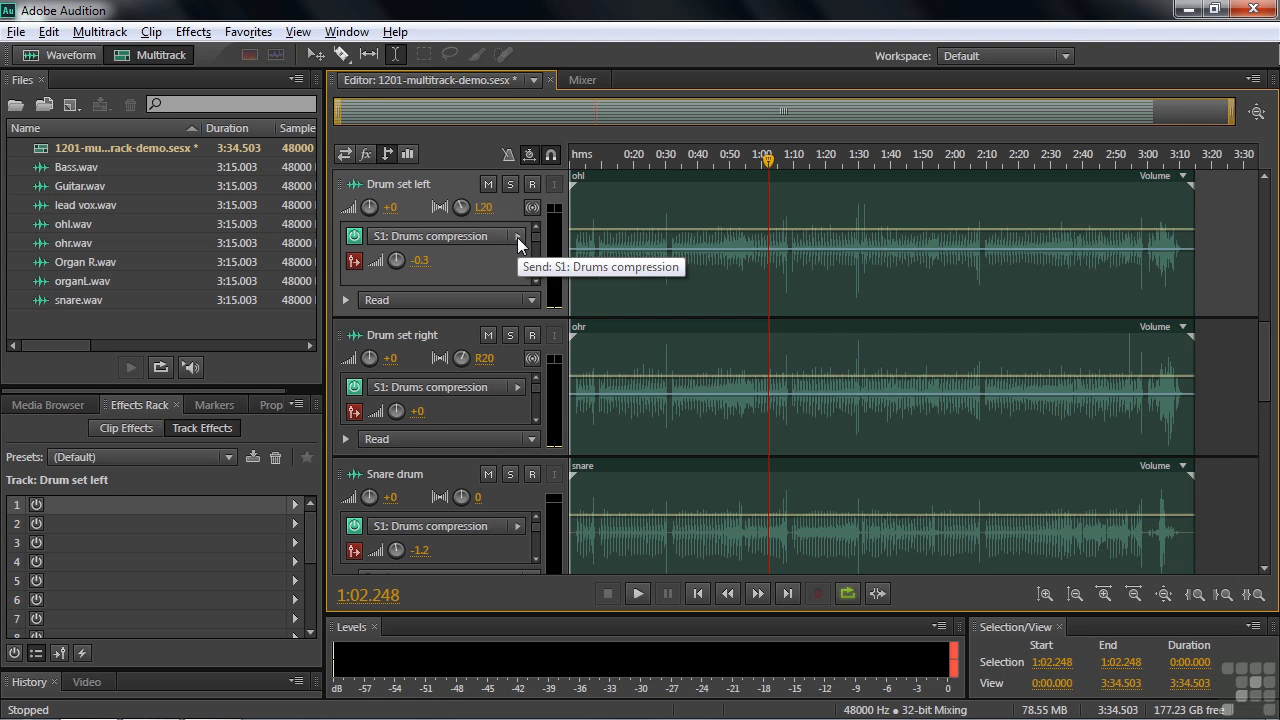
Display the Drums compression bus's effects, solo the bus for a short passage, and turn its solo off
left_click_drag(1268, 338, 1276, 484)
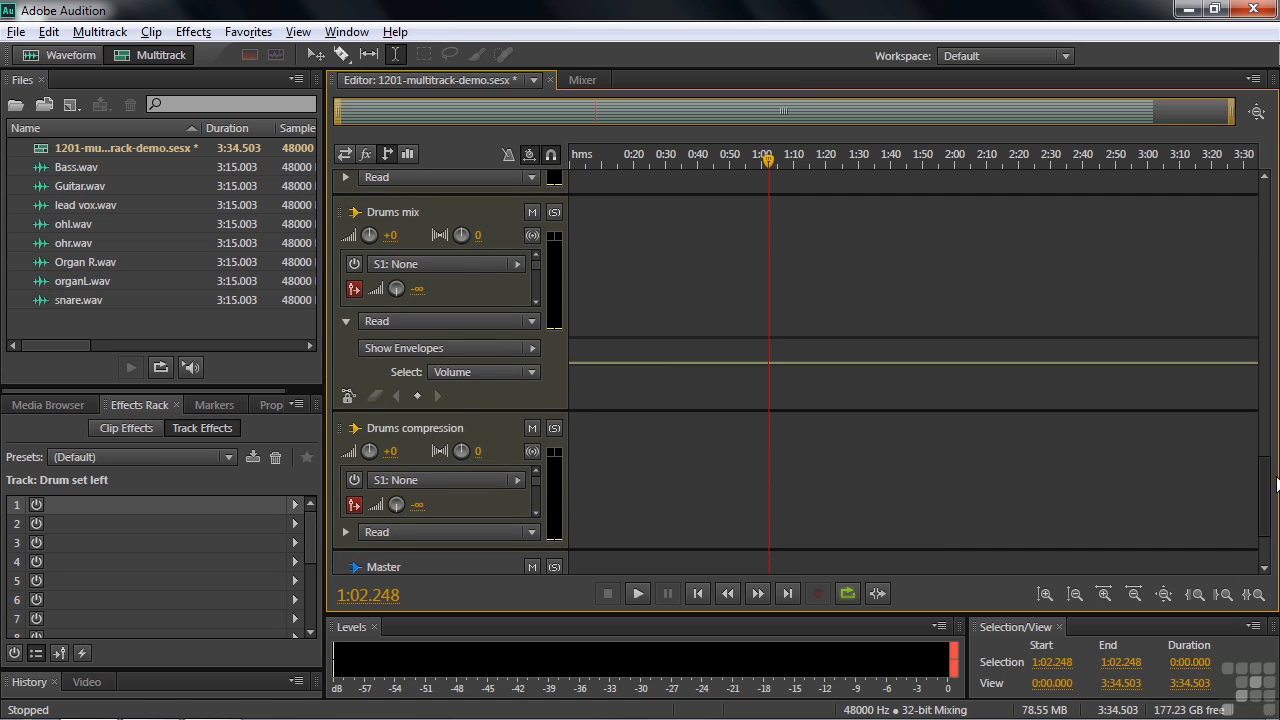
left_click(366, 153)
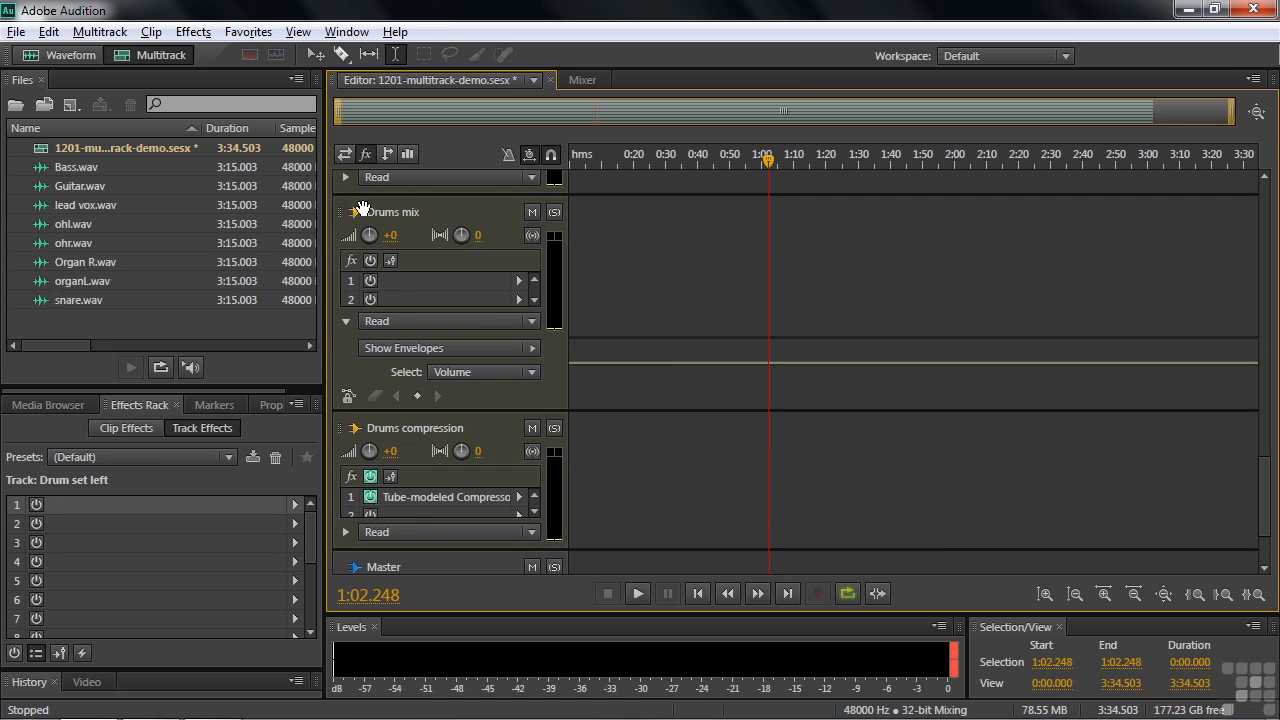
left_click(554, 428)
key("space")
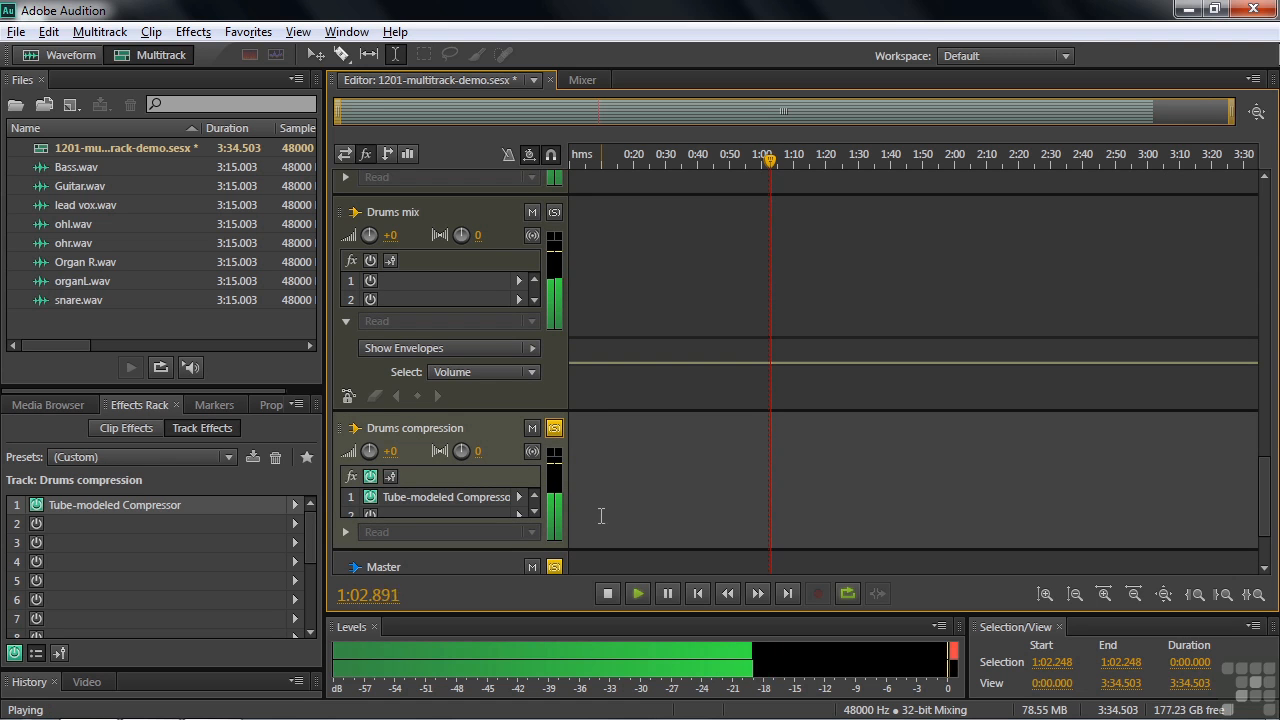
key("space")
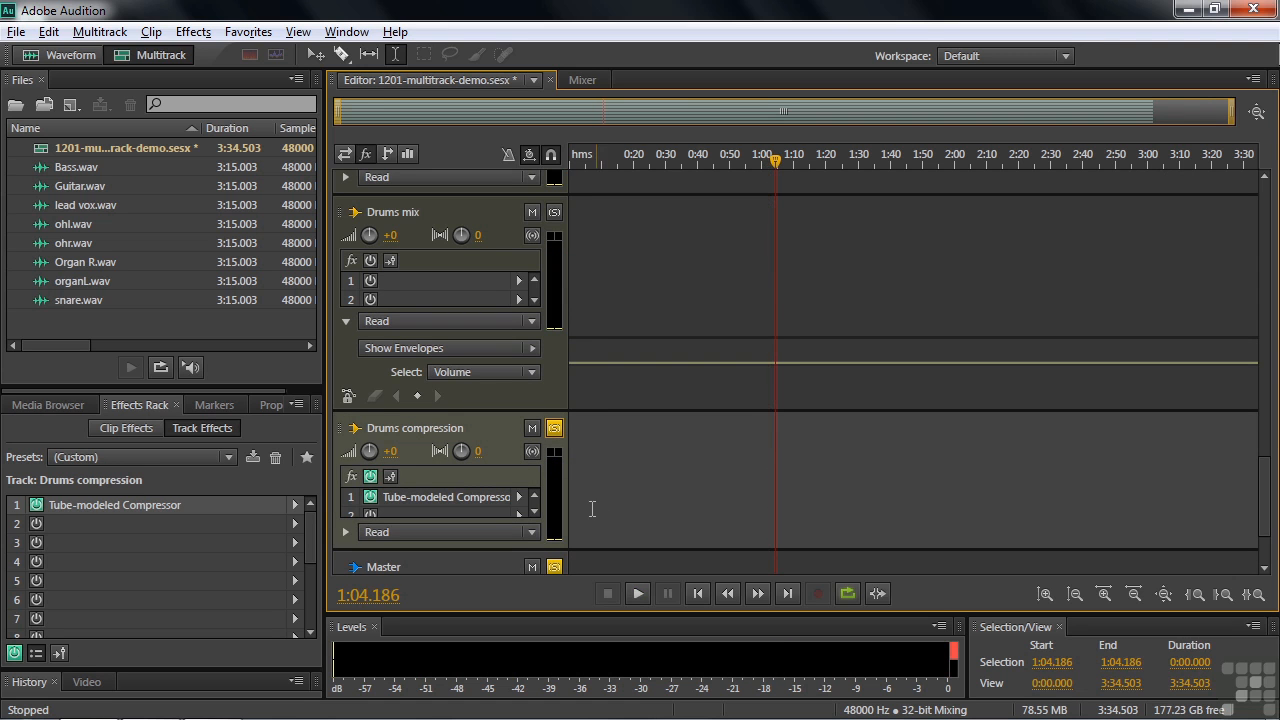
left_click(555, 432)
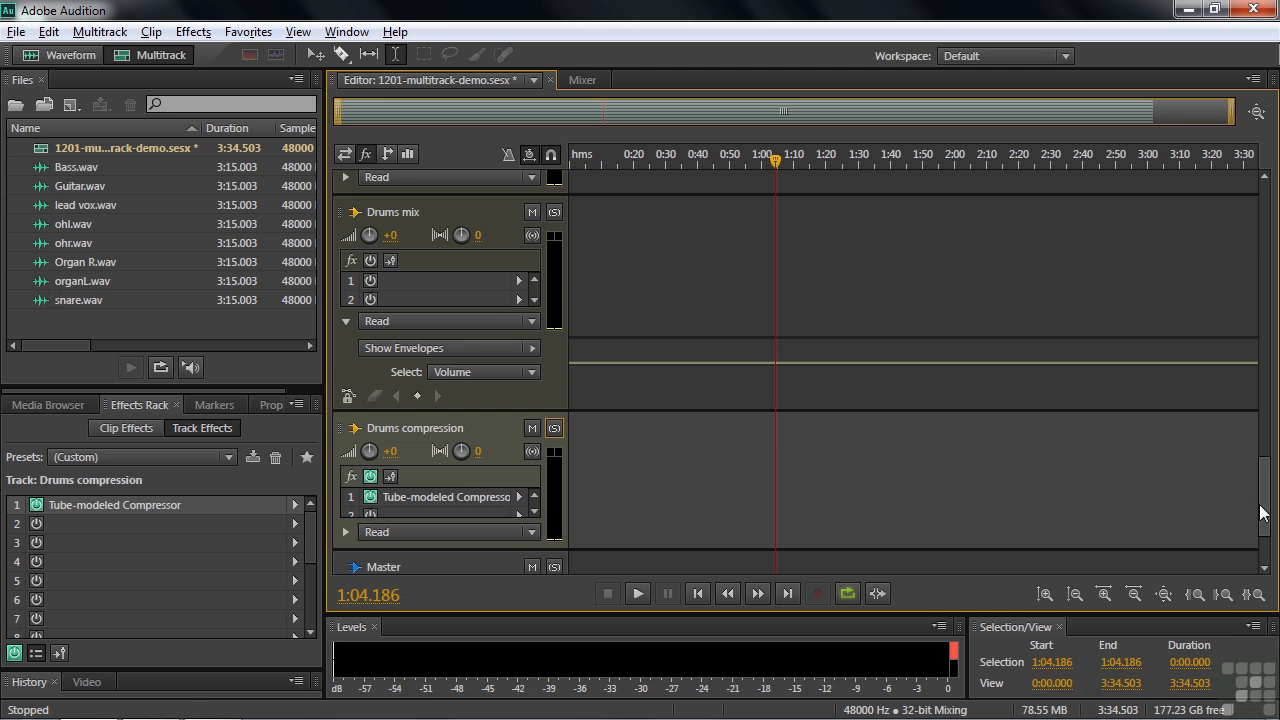
Display the sends again and view the second send on the Drum set left, Drum set right and Snare drum tracks
left_click_drag(1263, 505, 1254, 372)
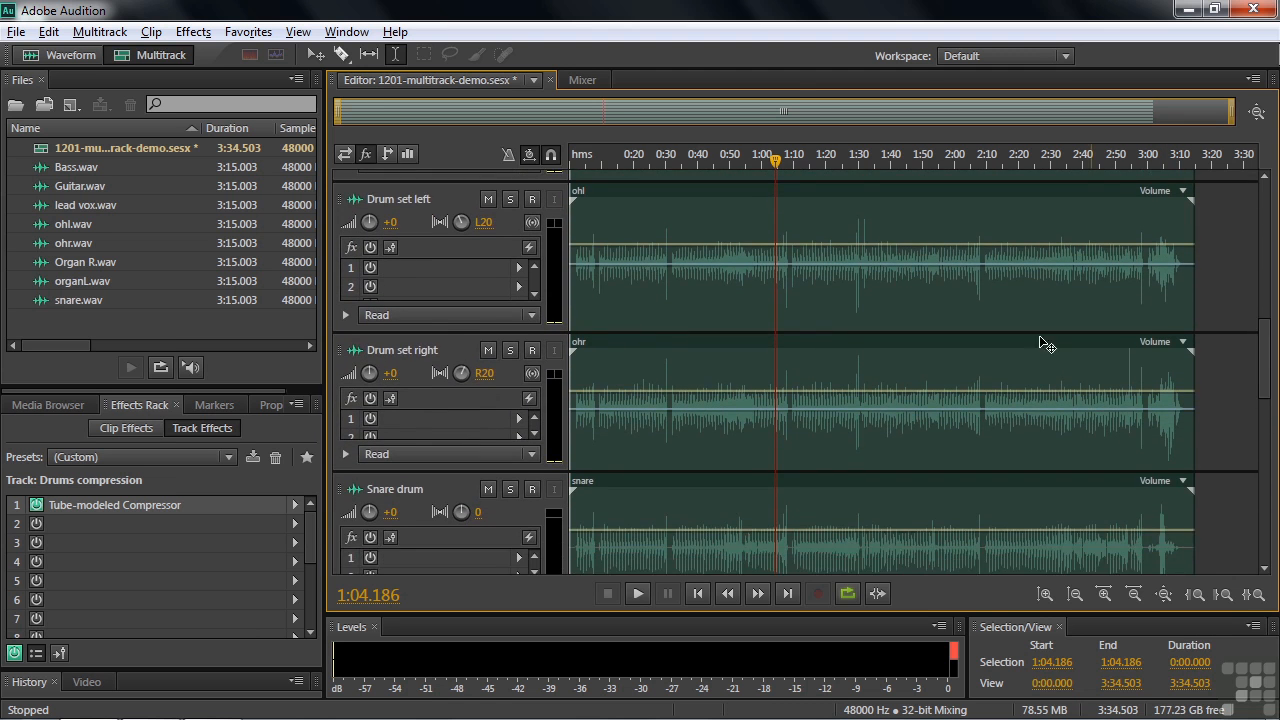
left_click(386, 154)
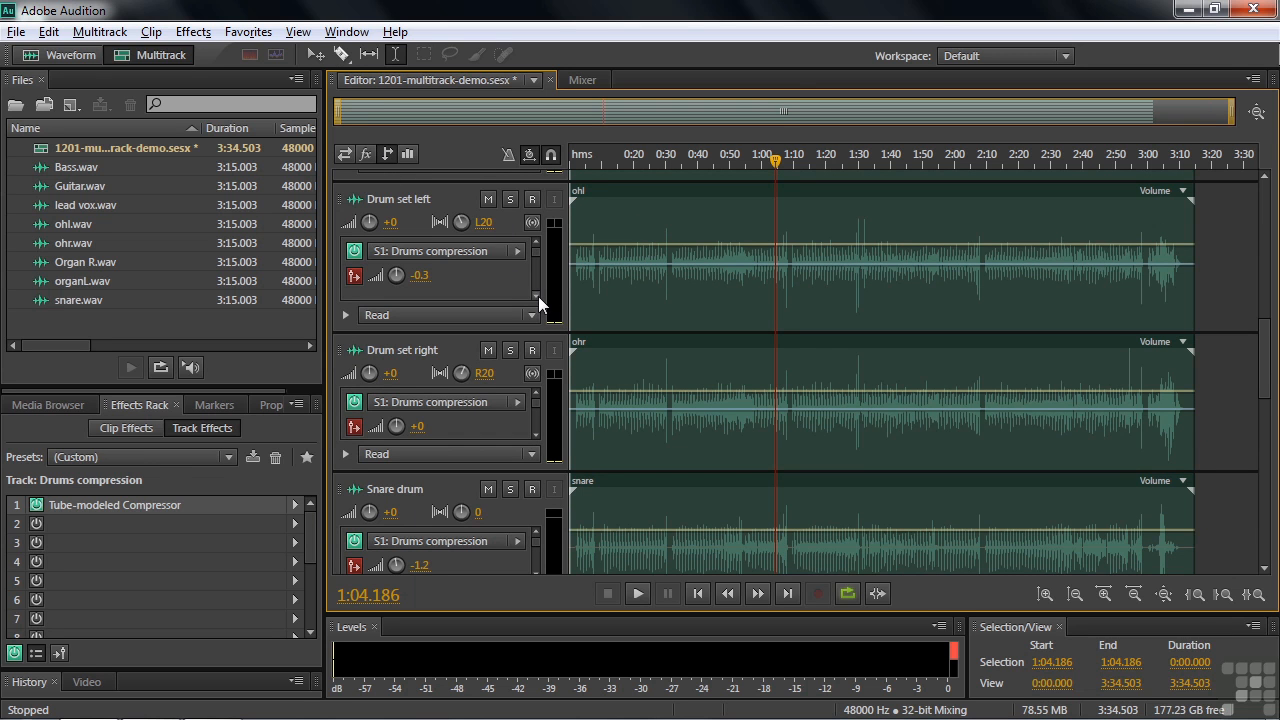
left_click(536, 296)
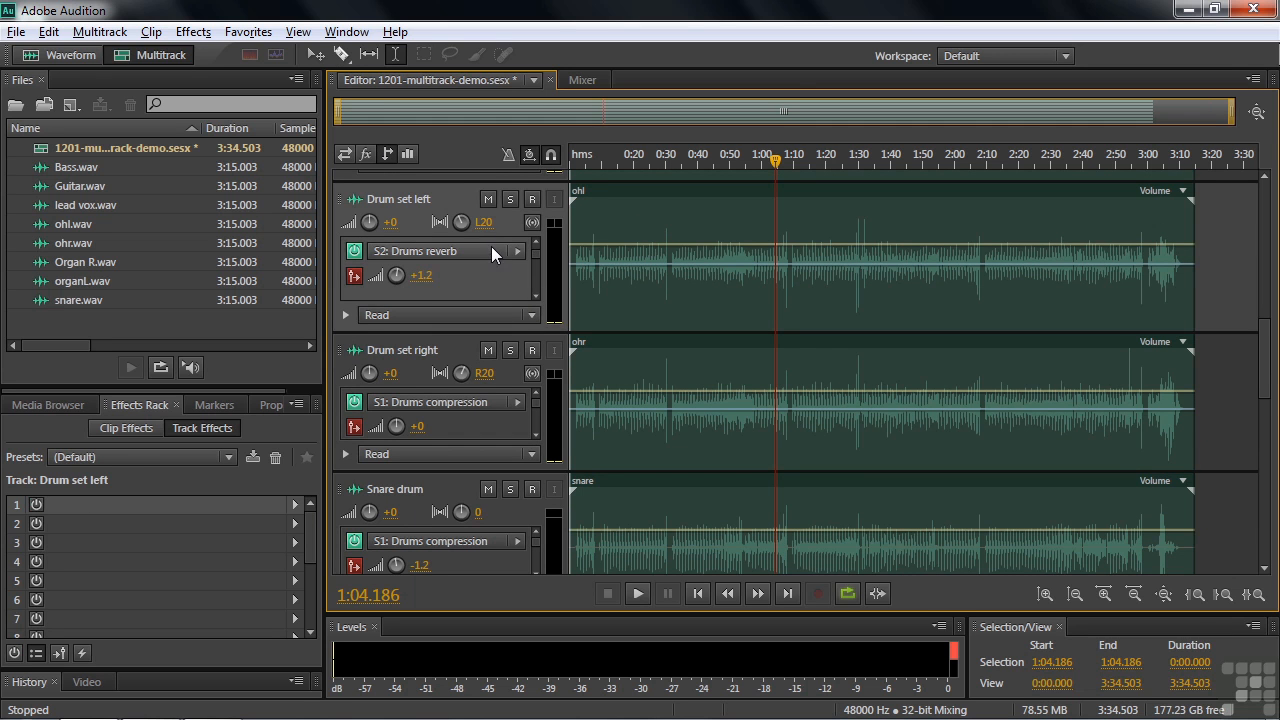
left_click(536, 434)
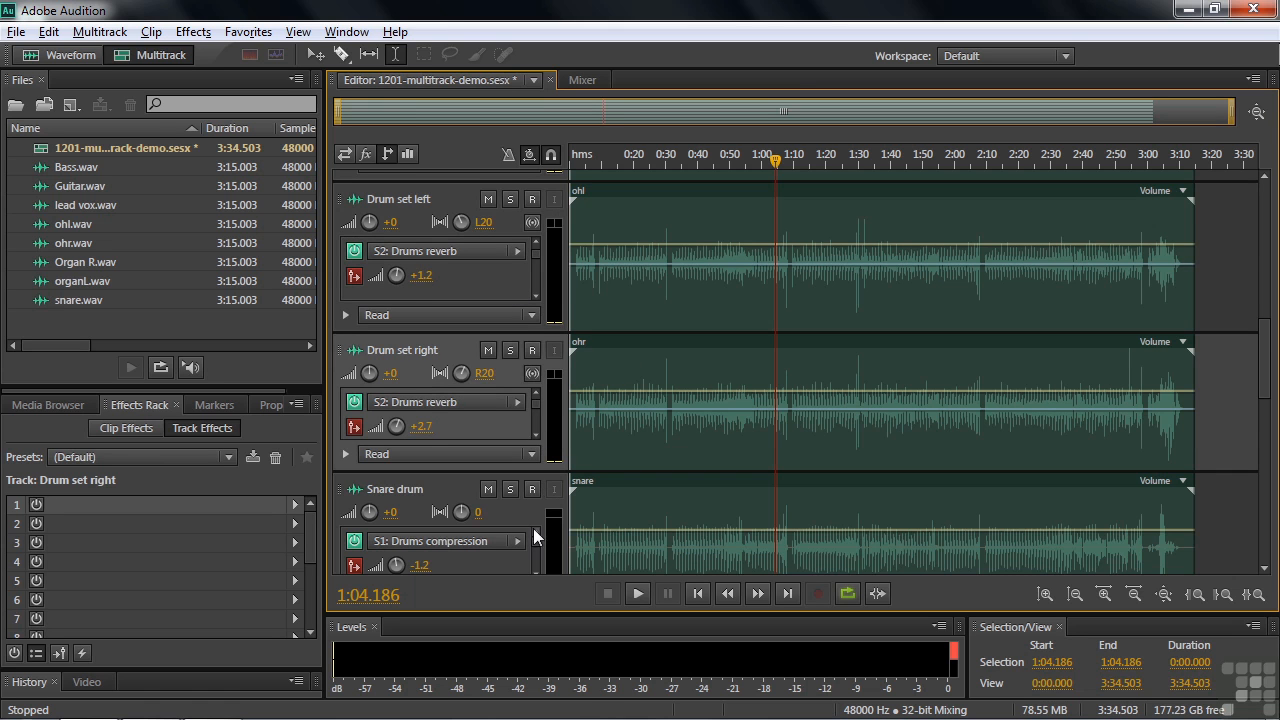
scroll(1265, 360, "down", 2)
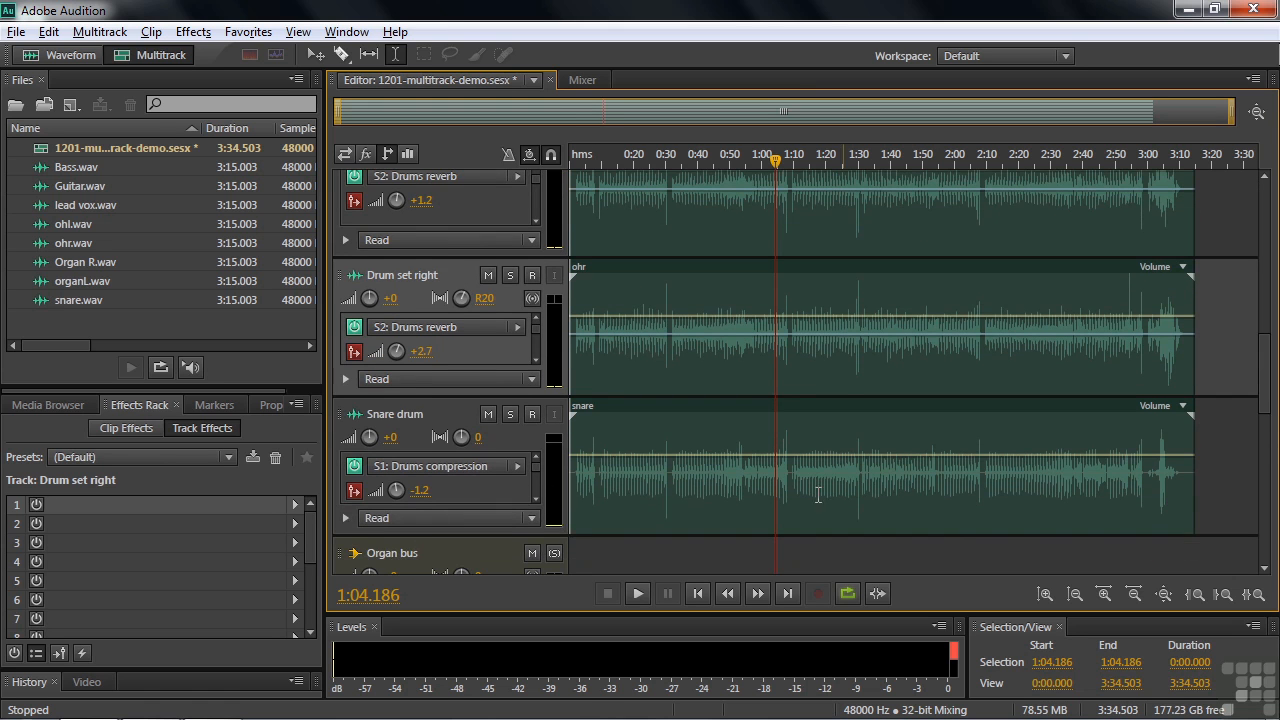
left_click(535, 505)
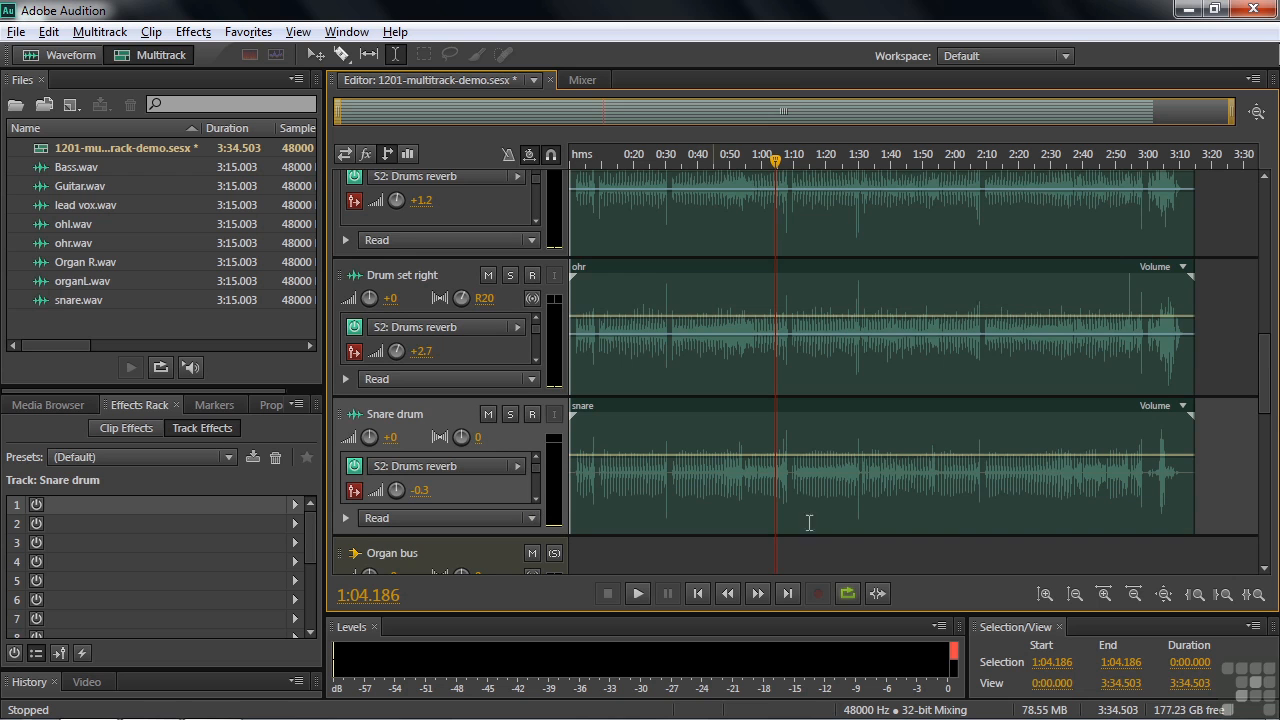
Solo the Drums reverb bus, open its Studio Reverb effect settings, and start playback
left_click_drag(1265, 366, 1268, 459)
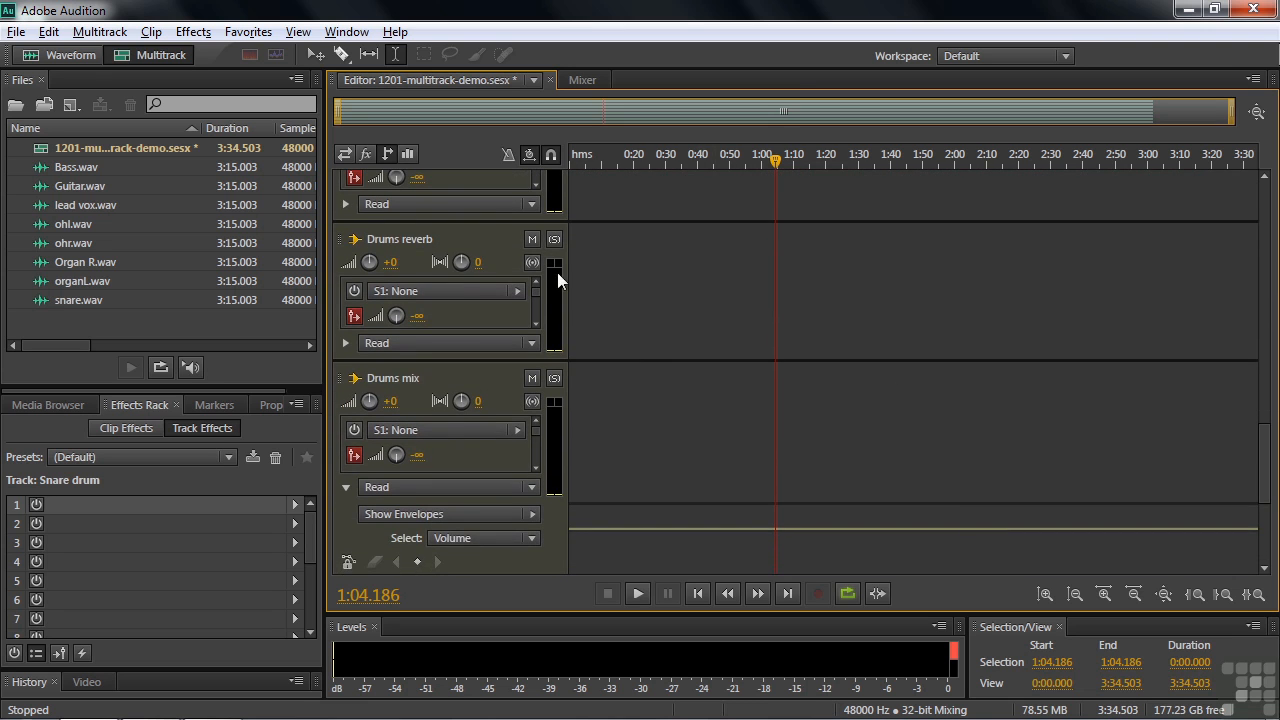
left_click(554, 239)
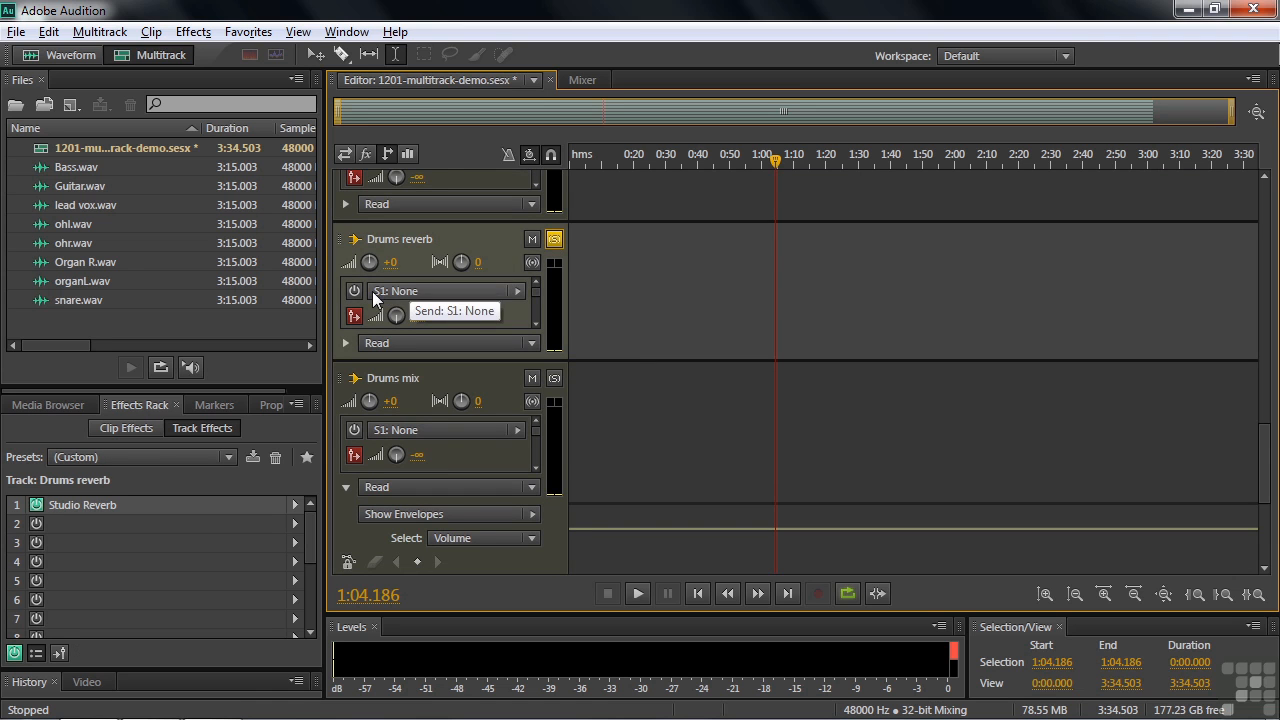
left_click(366, 154)
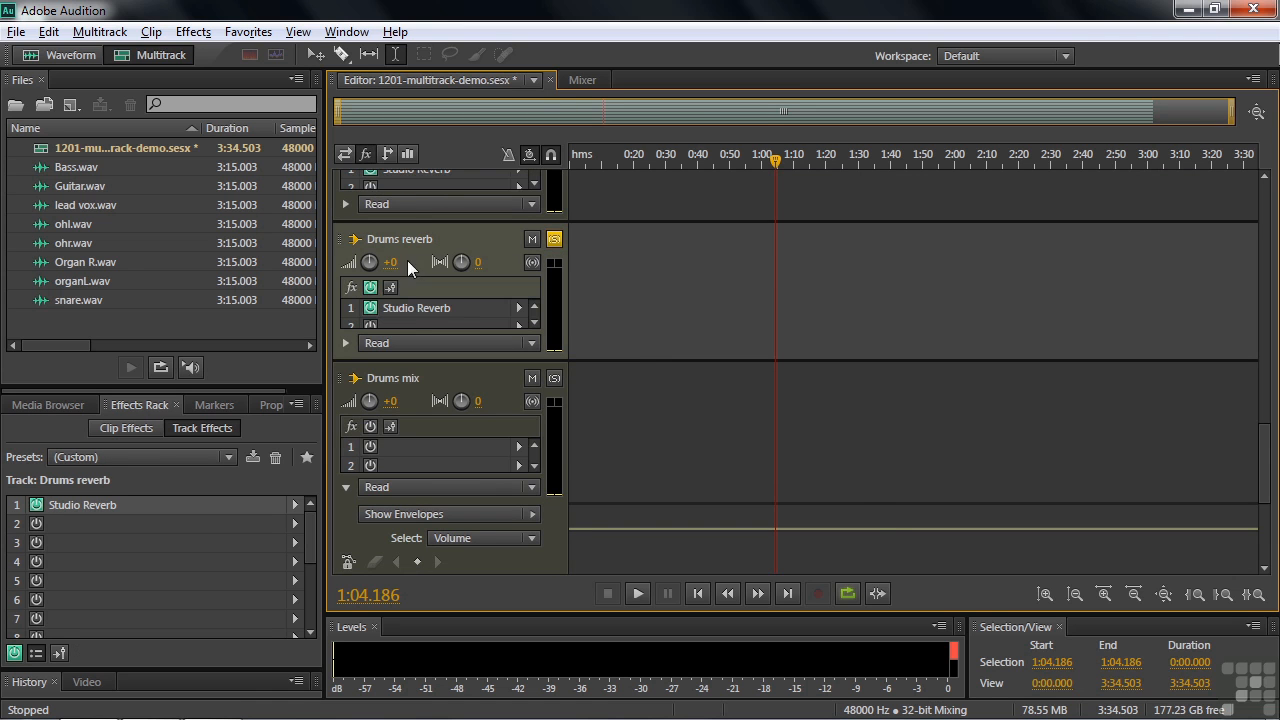
double_click(432, 305)
left_click_drag(674, 143, 412, 133)
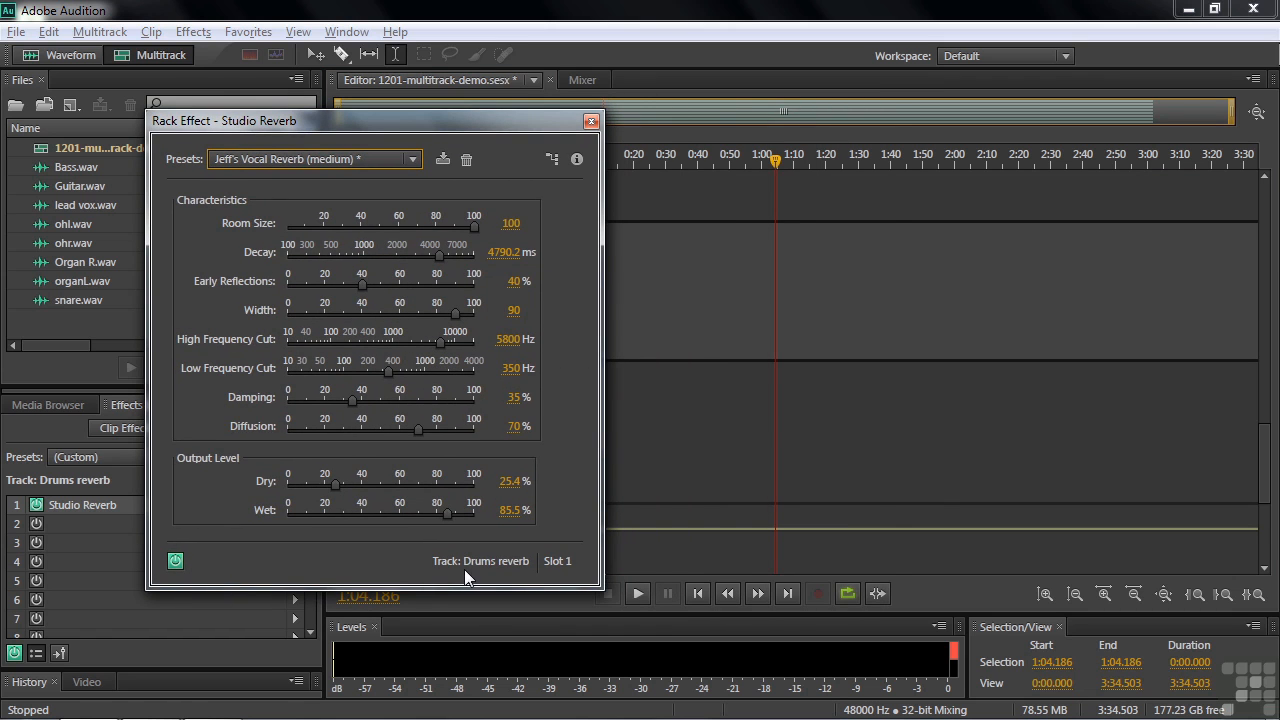
key("space")
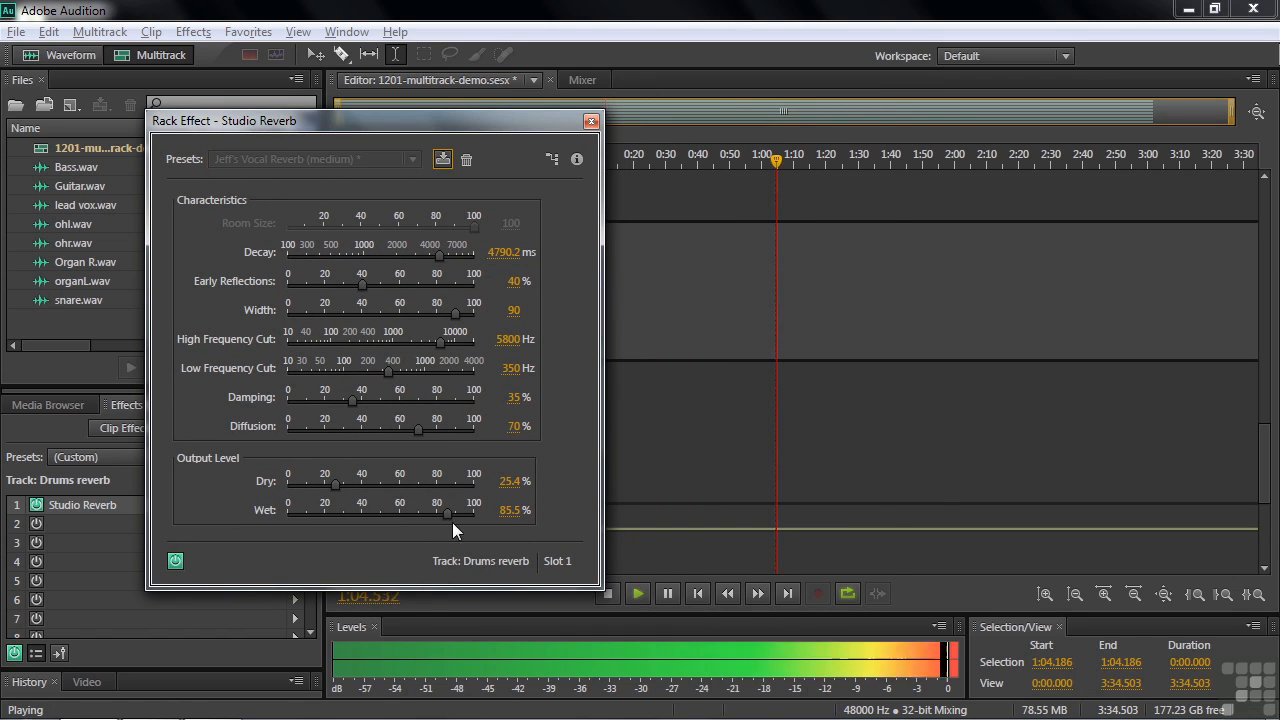
Set the Studio Reverb's Wet level to 0% and Dry level to 100% during playback, and stop playback
left_click_drag(446, 514, 261, 519)
left_click_drag(335, 484, 480, 486)
key("space")
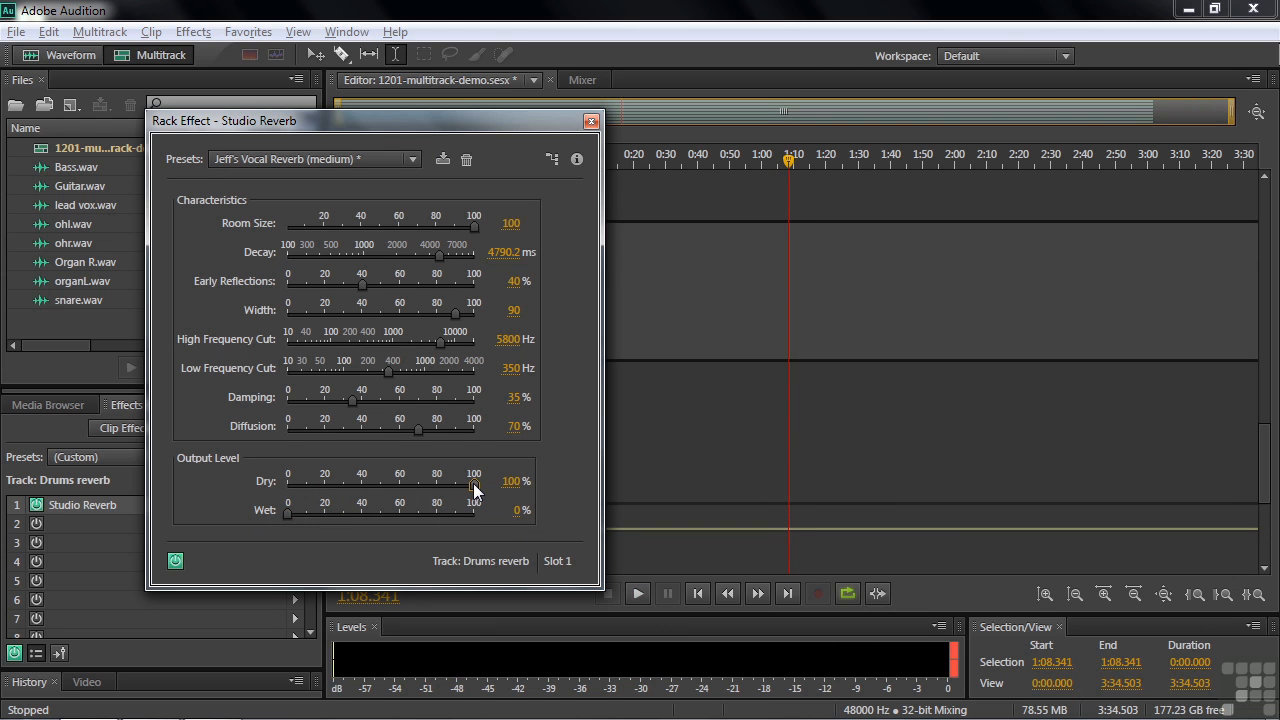
During playback, set the Studio Reverb's Wet level to 100% and Dry level to 3.2%, stop playback, and close the effect settings
key("space")
left_click_drag(474, 488, 333, 486)
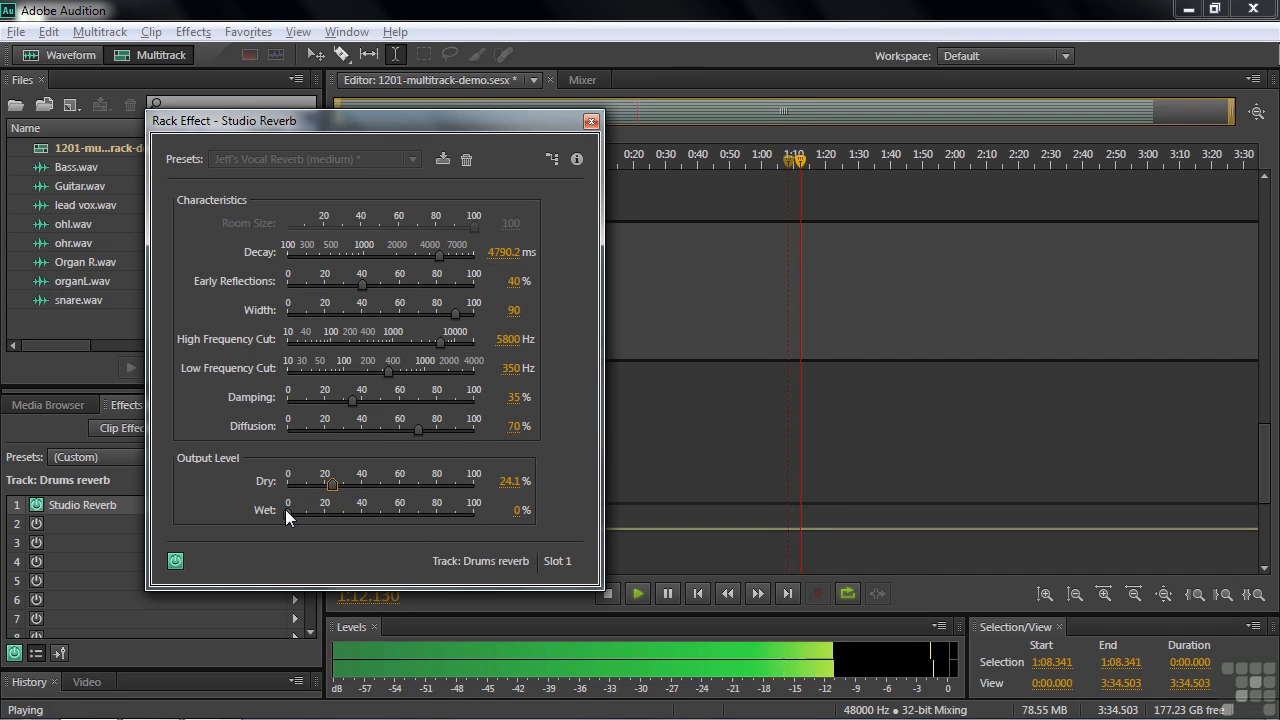
left_click_drag(290, 512, 534, 520)
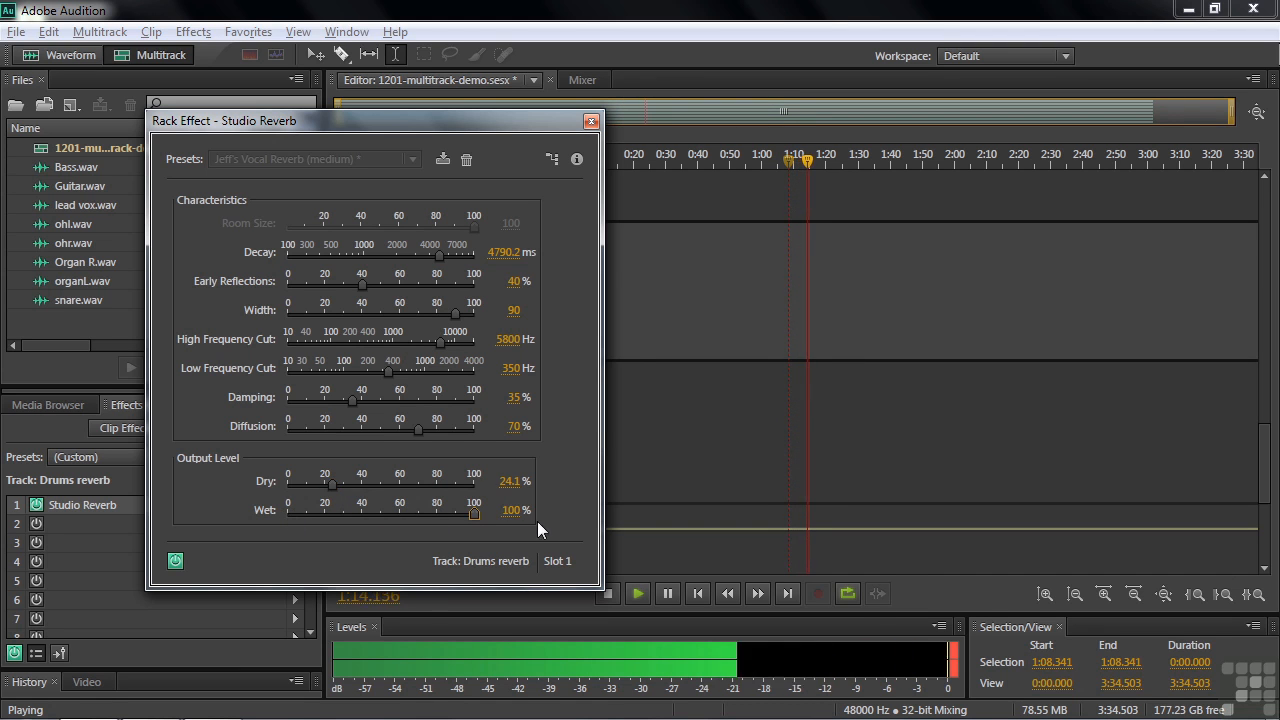
left_click_drag(336, 482, 300, 484)
key("space")
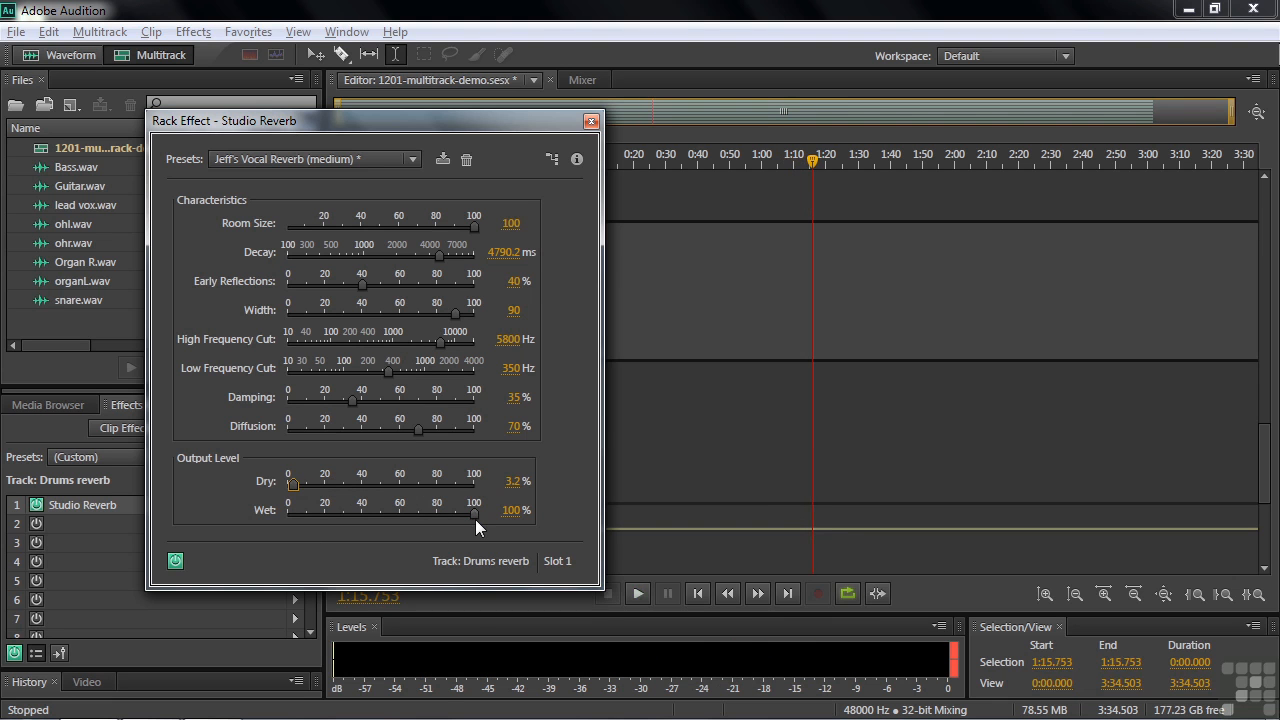
left_click(591, 121)
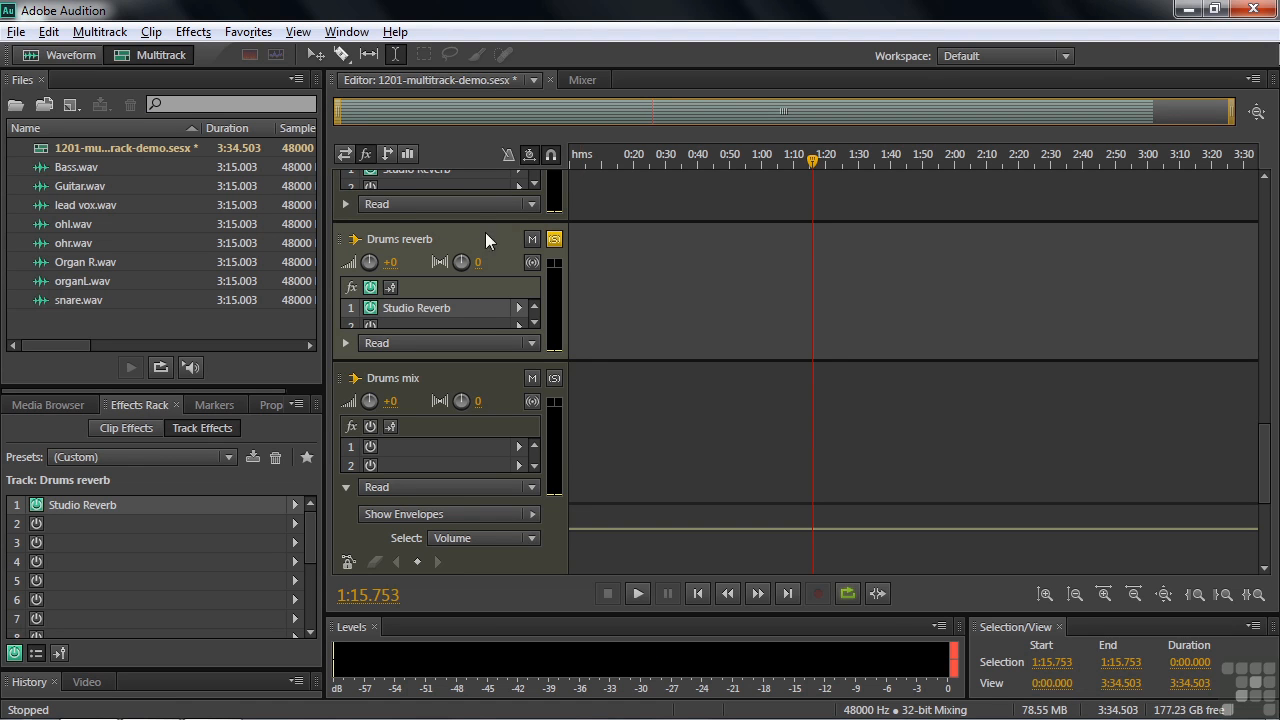
Display the track inputs and outputs, and turn off solo on the Drum set right, Snare drum and Drums reverb tracks
left_click(346, 155)
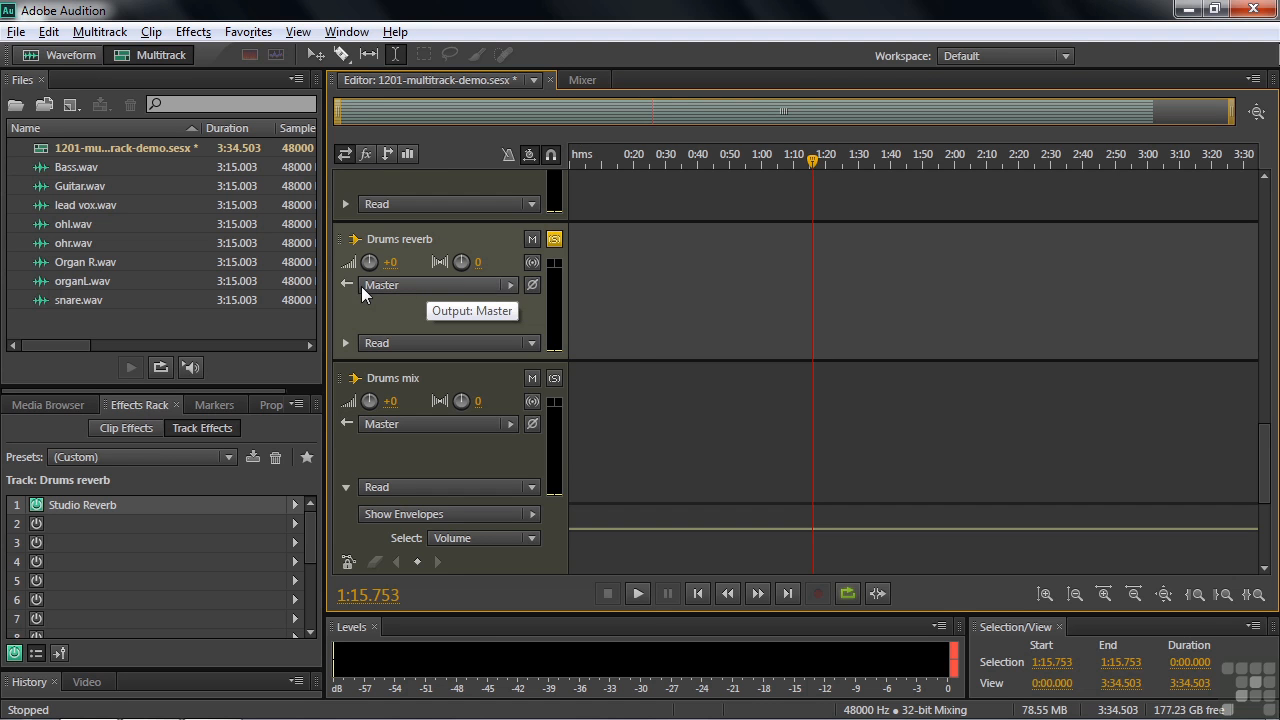
left_click_drag(1262, 497, 1278, 393)
left_click(513, 193)
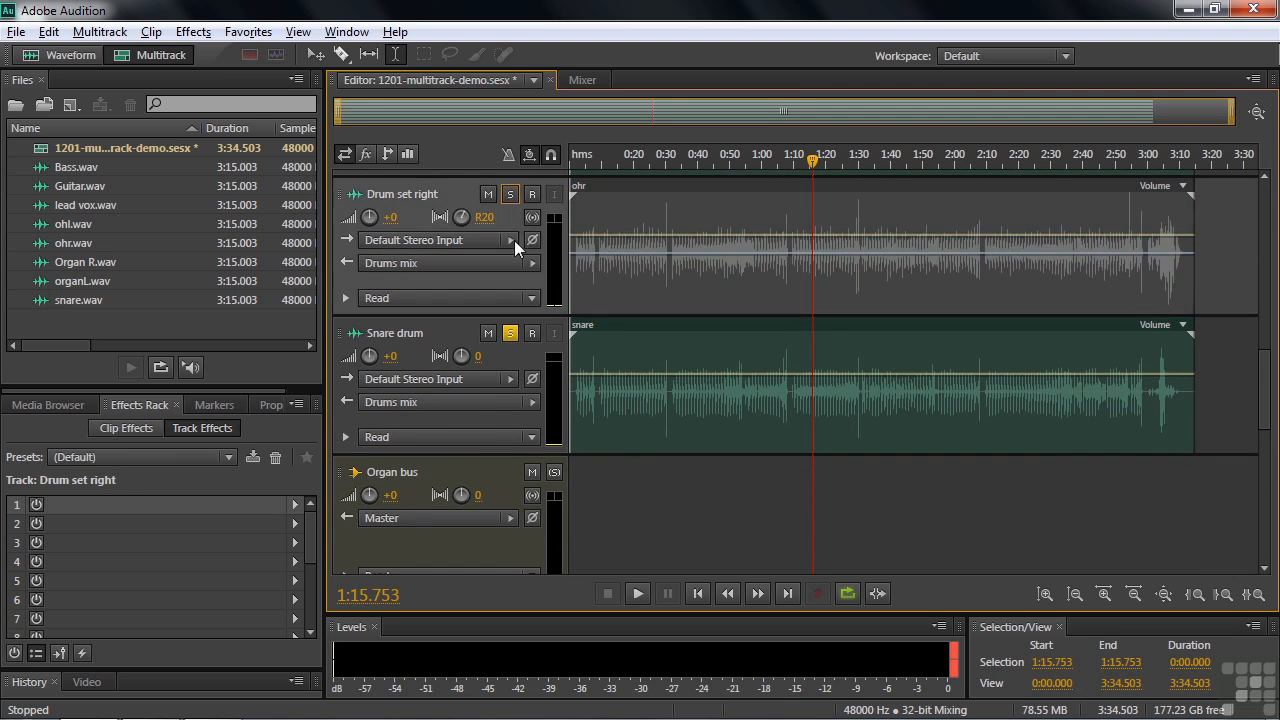
left_click(510, 333)
scroll(670, 370, "down", 3)
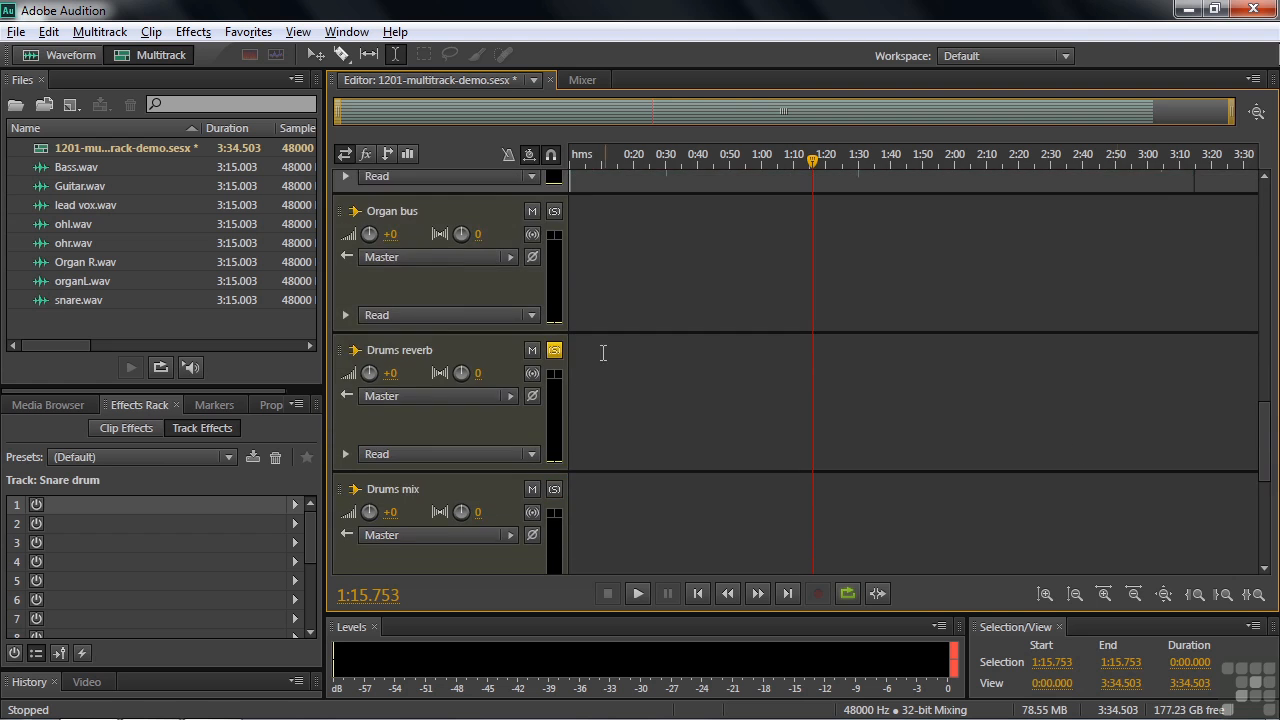
left_click(670, 370)
Display the track EQs, turn on the Lead vocal EQ to view its settings window, and turn that EQ back off
left_click_drag(1268, 432, 1277, 176)
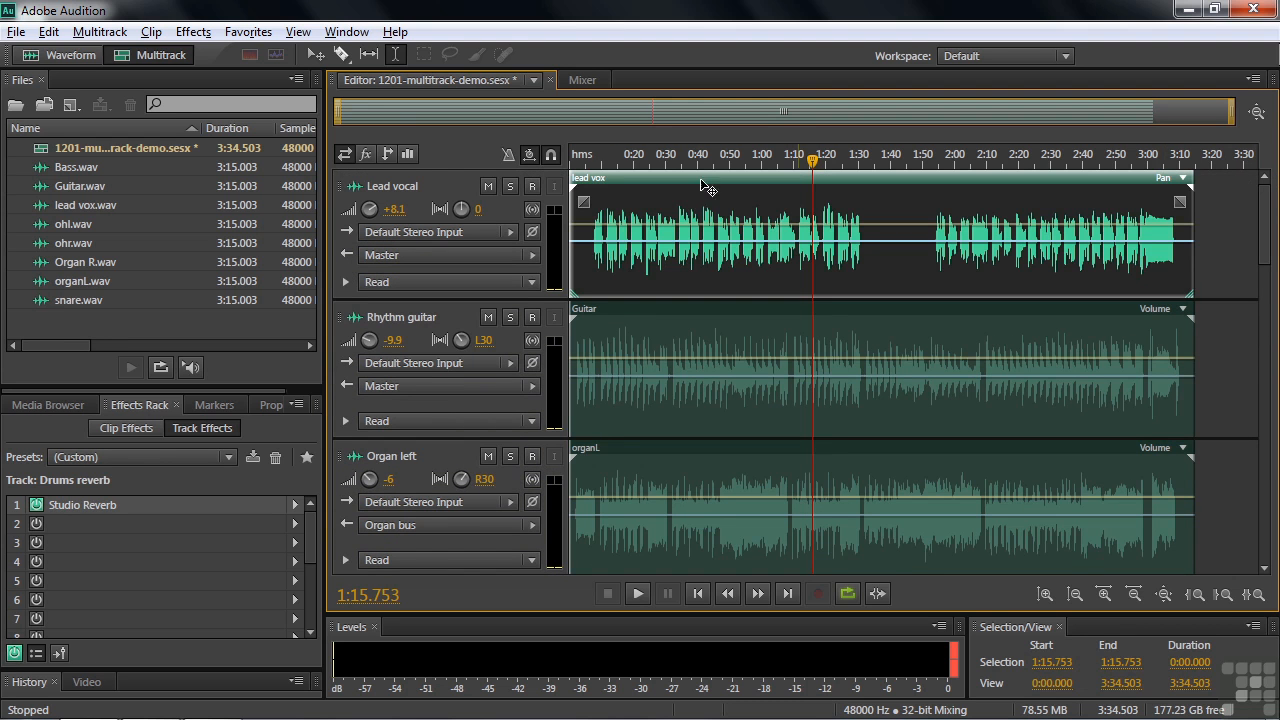
left_click(408, 155)
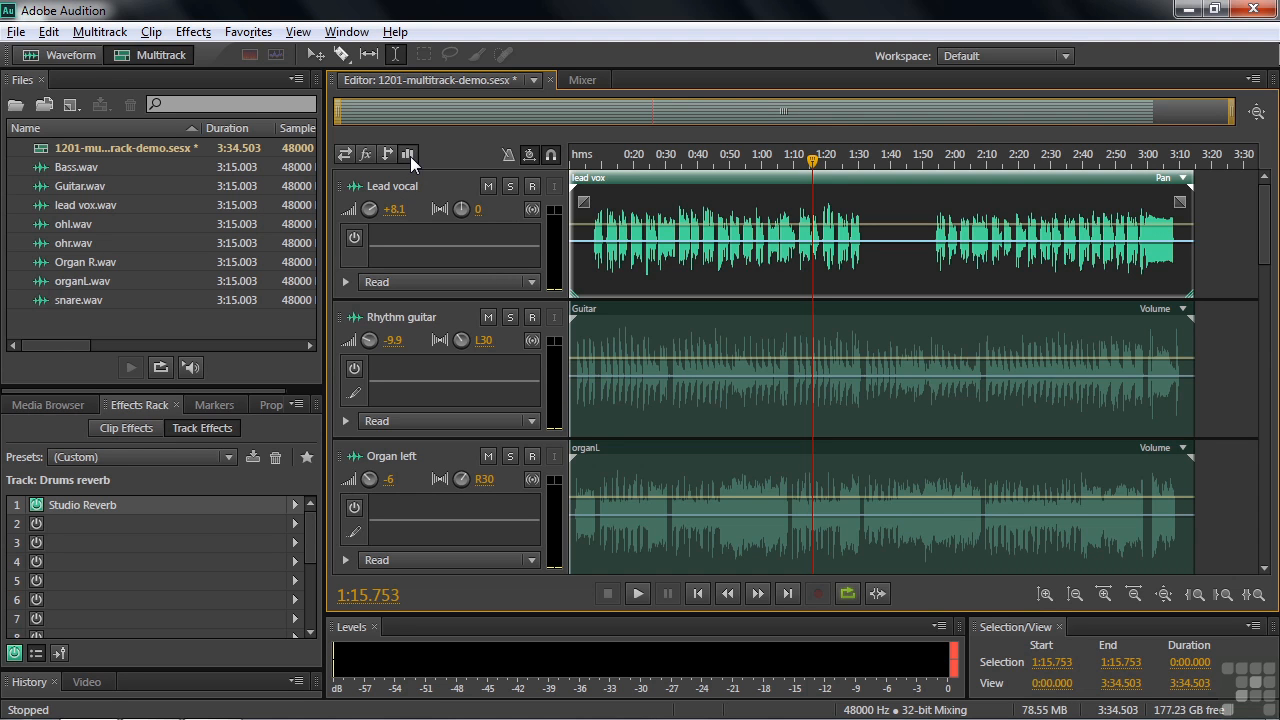
left_click(355, 239)
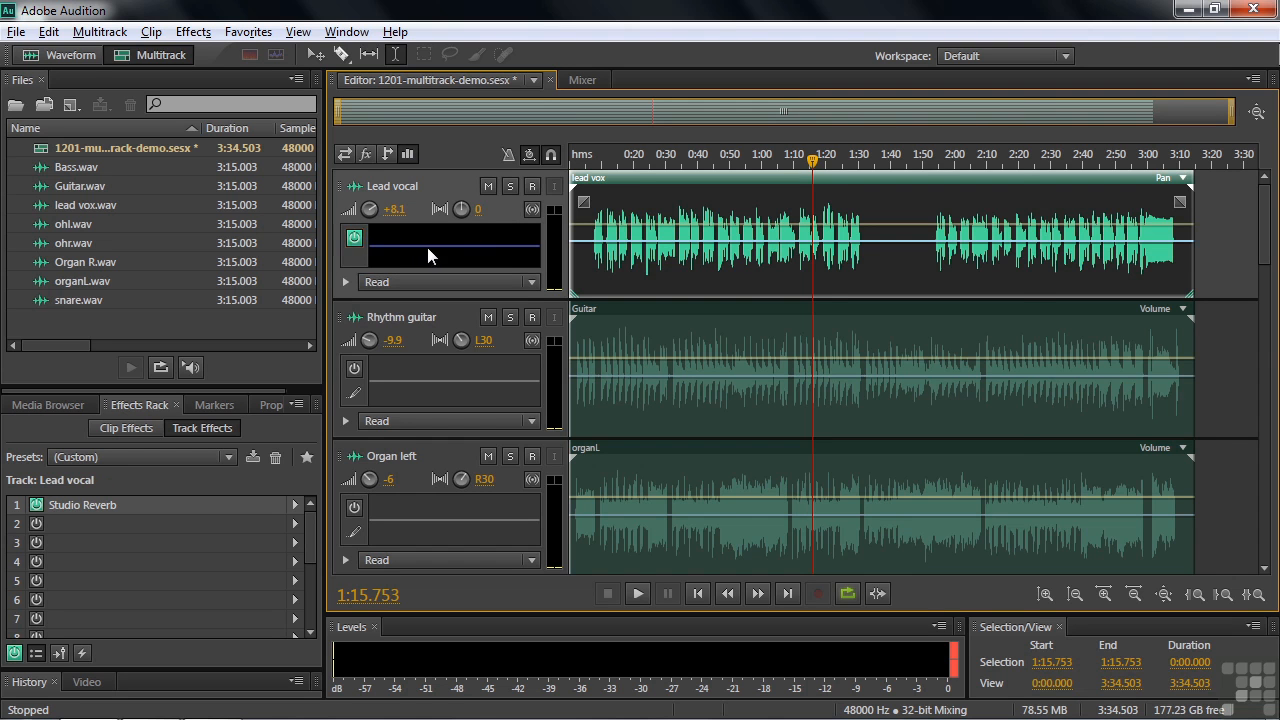
double_click(427, 247)
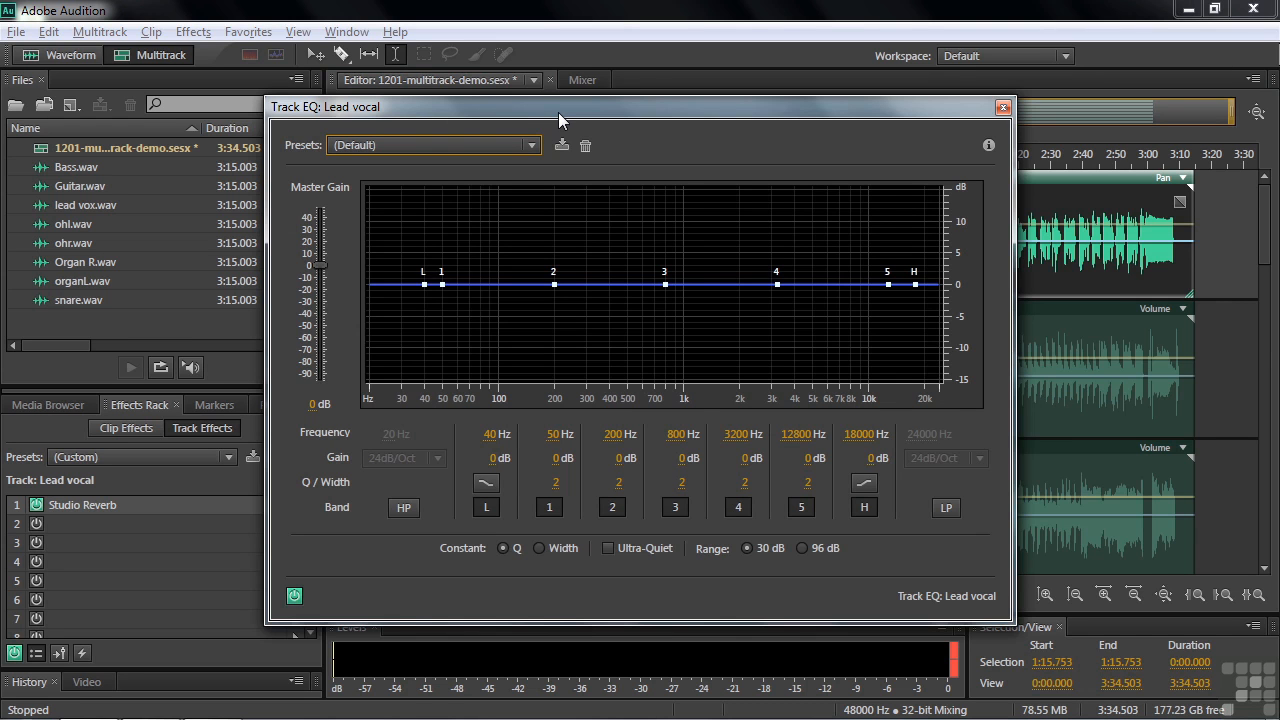
left_click(1003, 107)
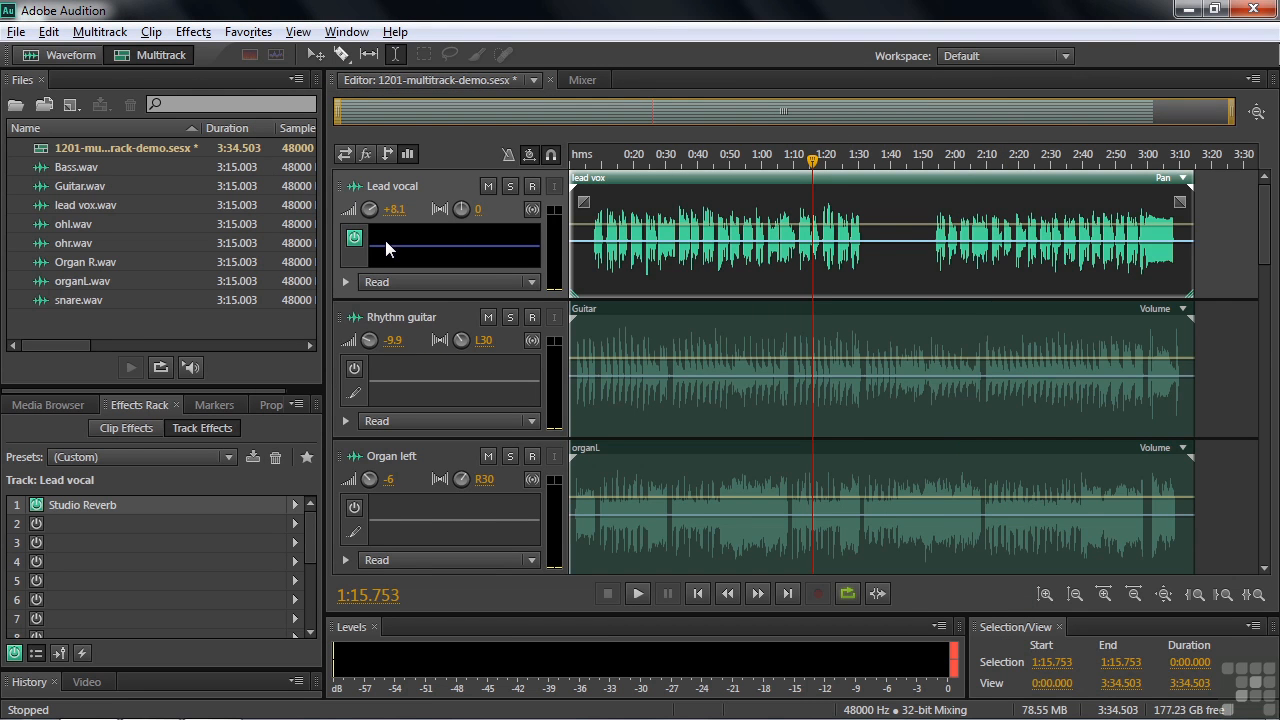
left_click(354, 237)
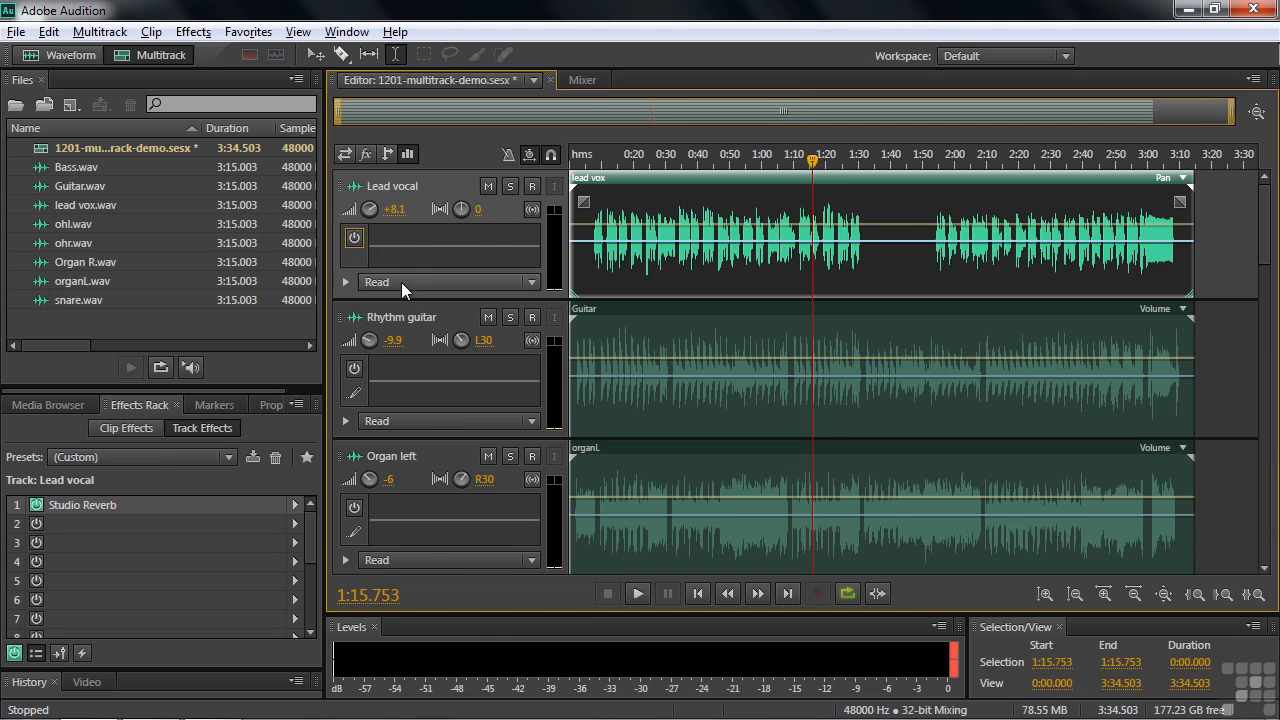
Display the track effects again and view those on the Organ bus, Drums reverb and Drums mix buses
left_click(368, 153)
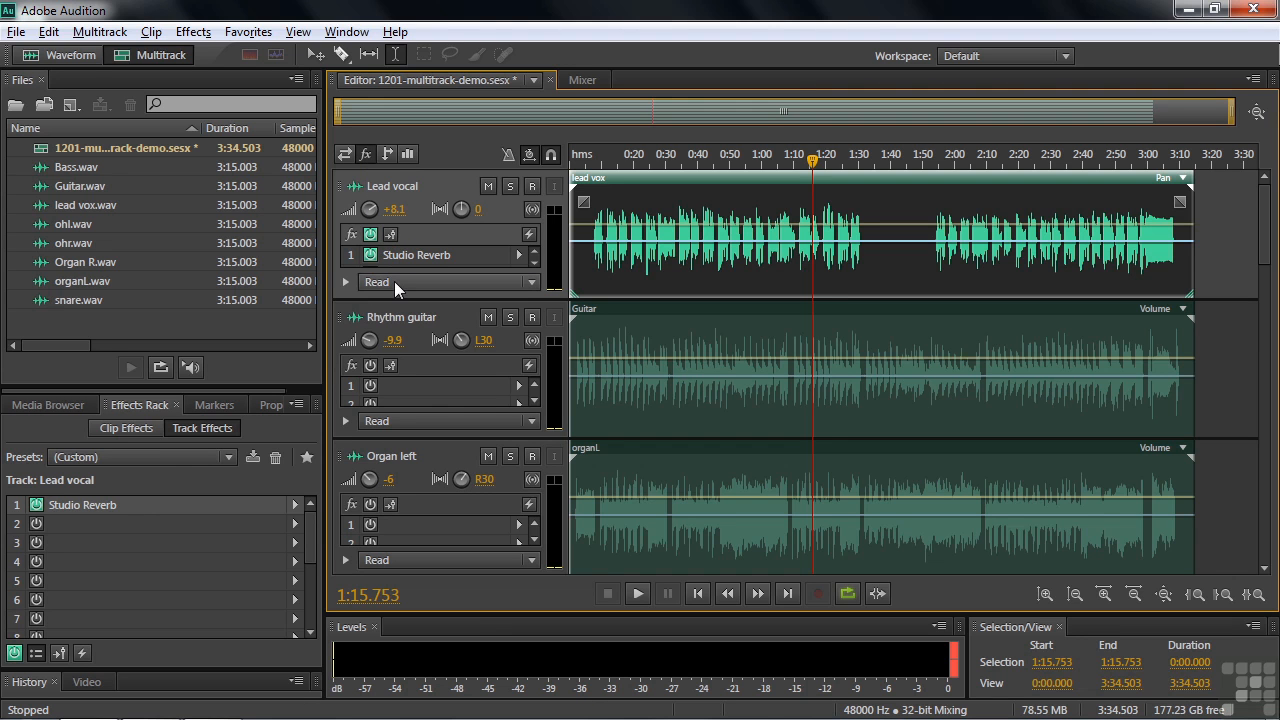
left_click_drag(1266, 230, 1262, 449)
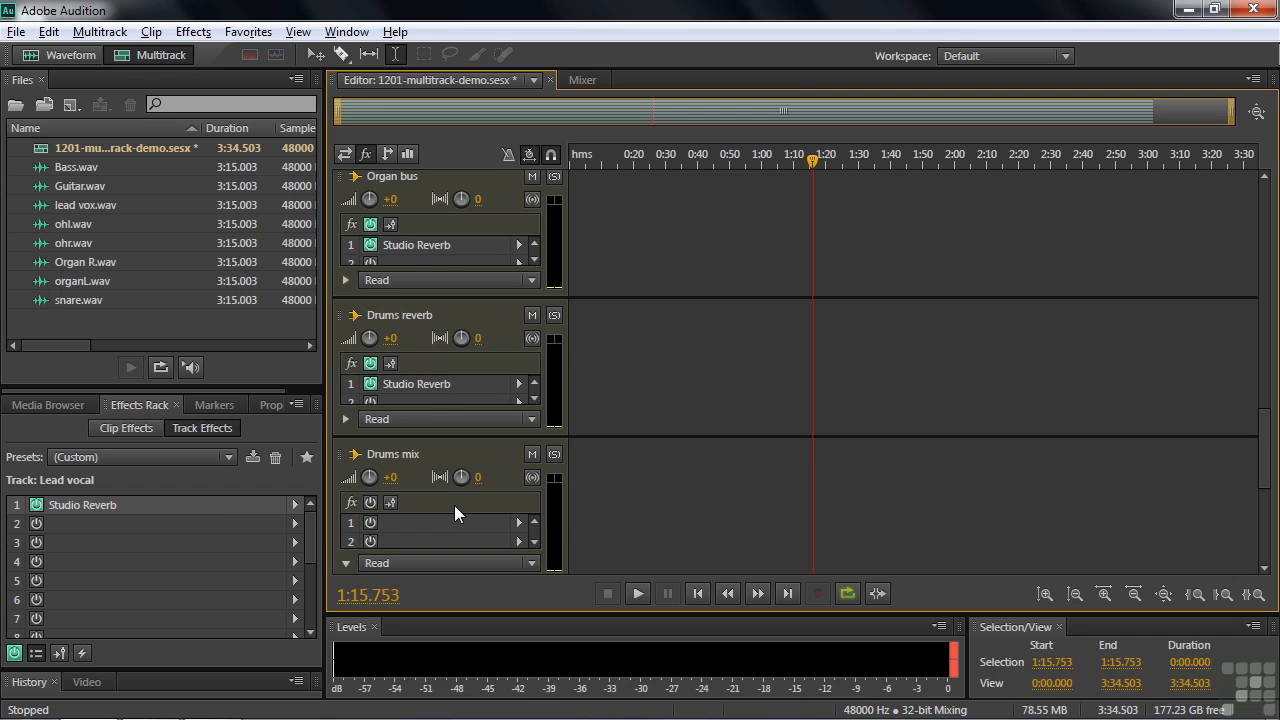
View the track, bus and Master channels in the Mixer, and return to the Lead vocal track in the Editor
left_click(582, 80)
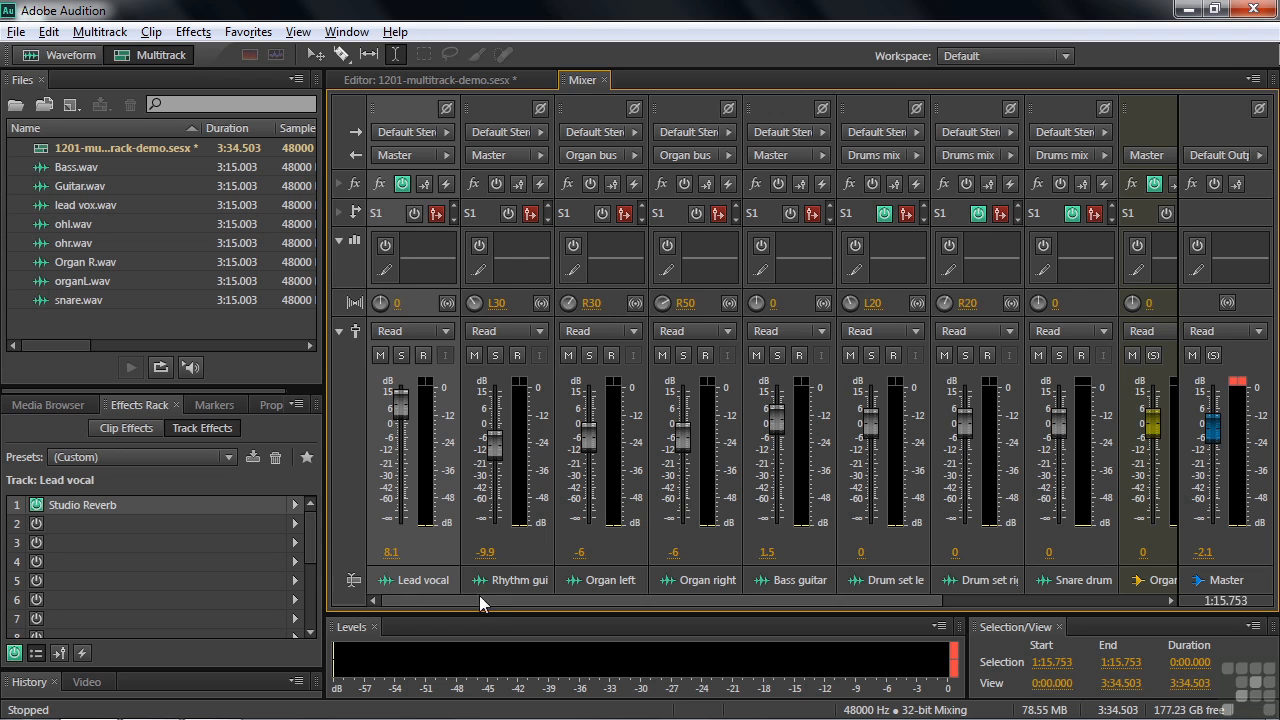
mouse_move(684, 609)
left_mouse_down()
mouse_move(768, 614)
mouse_move(466, 619)
mouse_move(686, 621)
left_mouse_up()
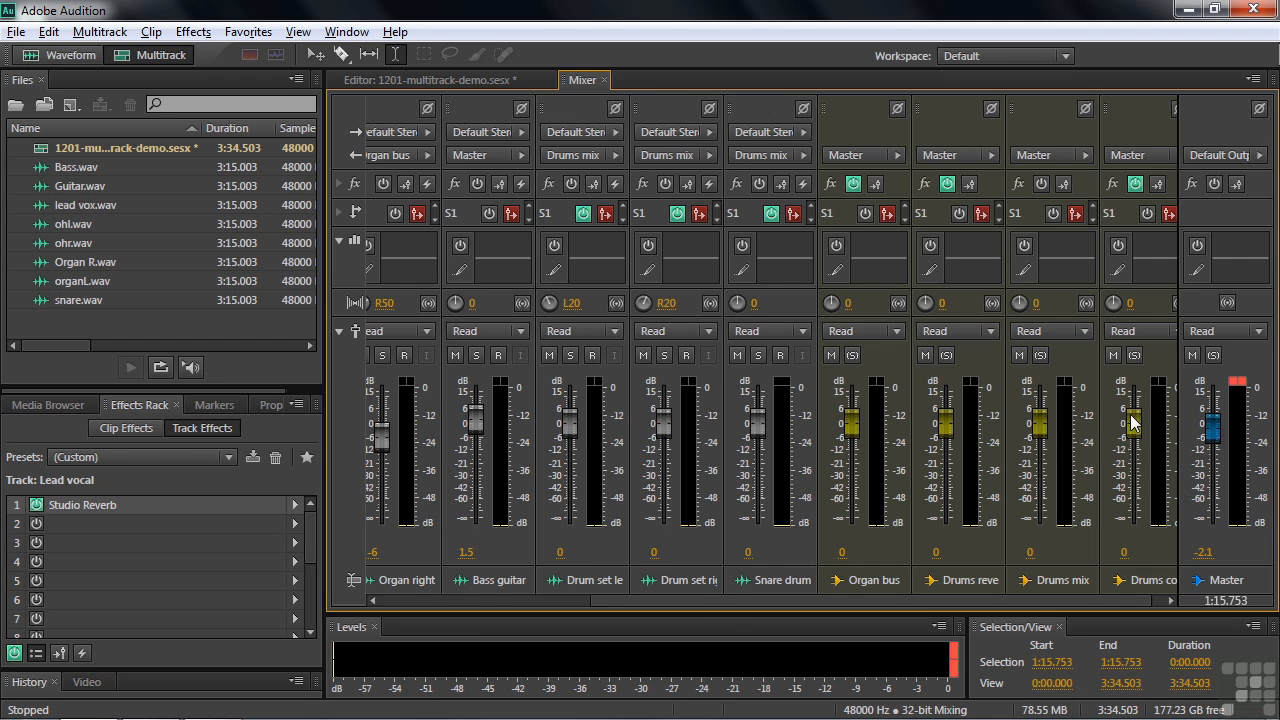
left_click(425, 77)
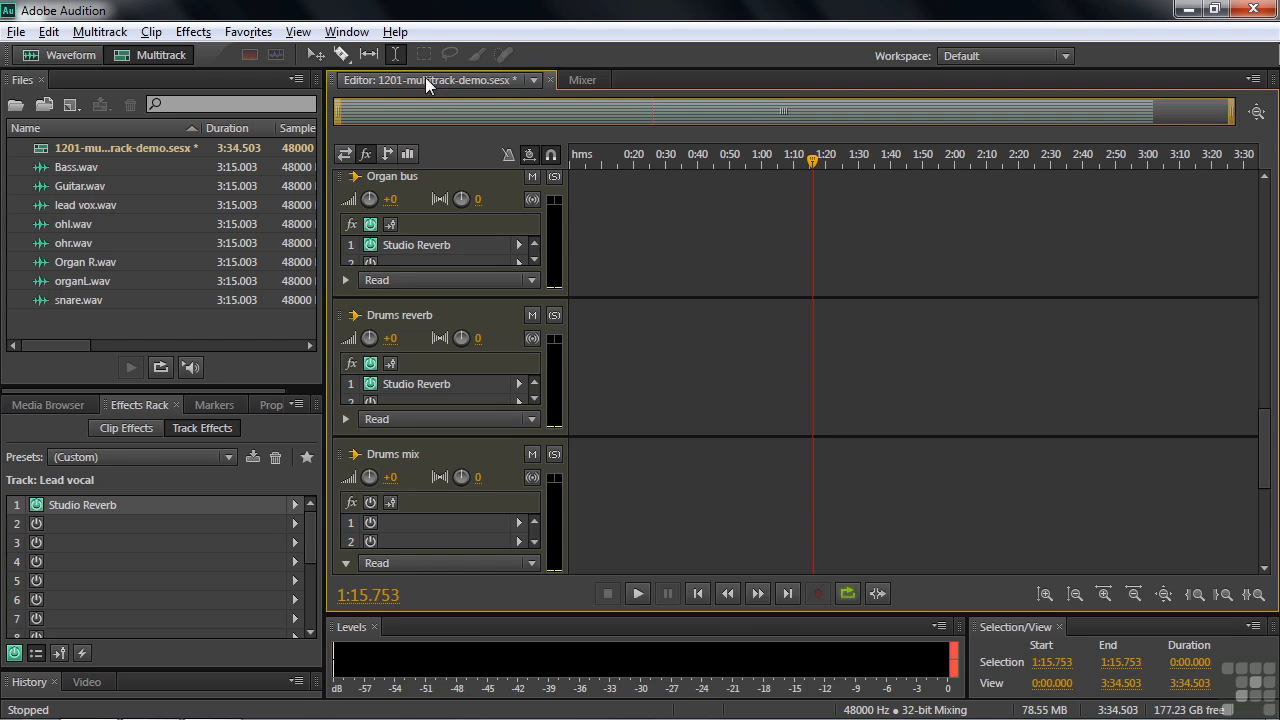
left_click_drag(1263, 461, 1263, 200)
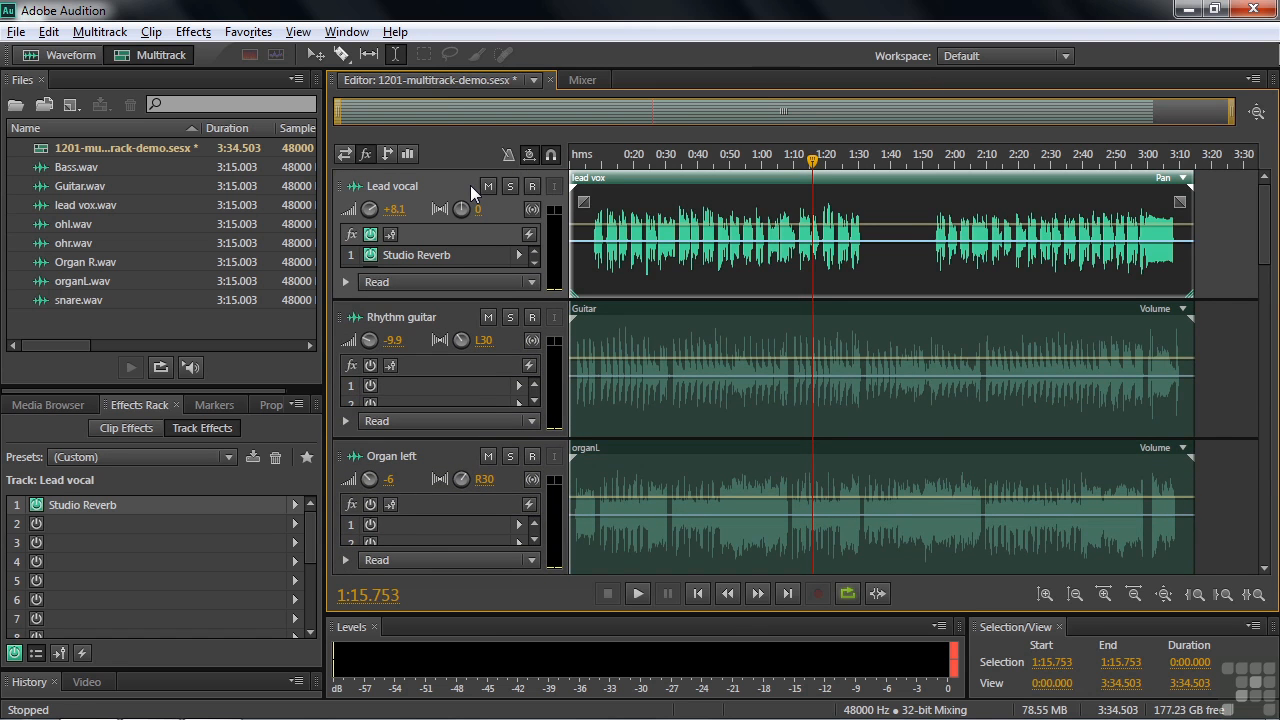